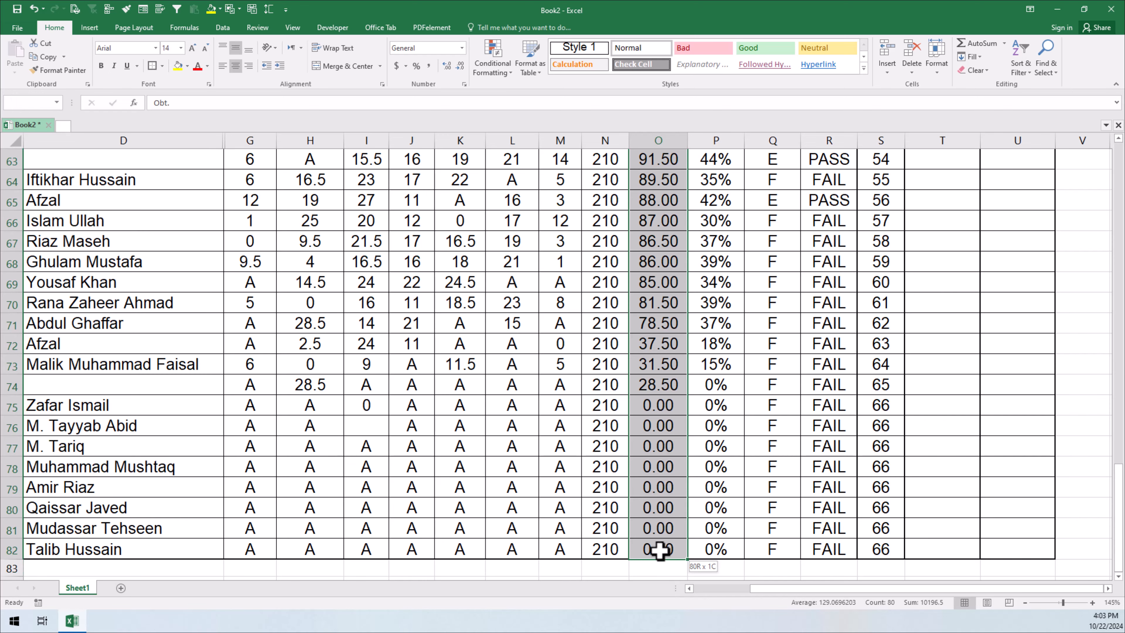
Fill the Obt. Marks column yellow from its header in O3 through O82
left_click(177, 66)
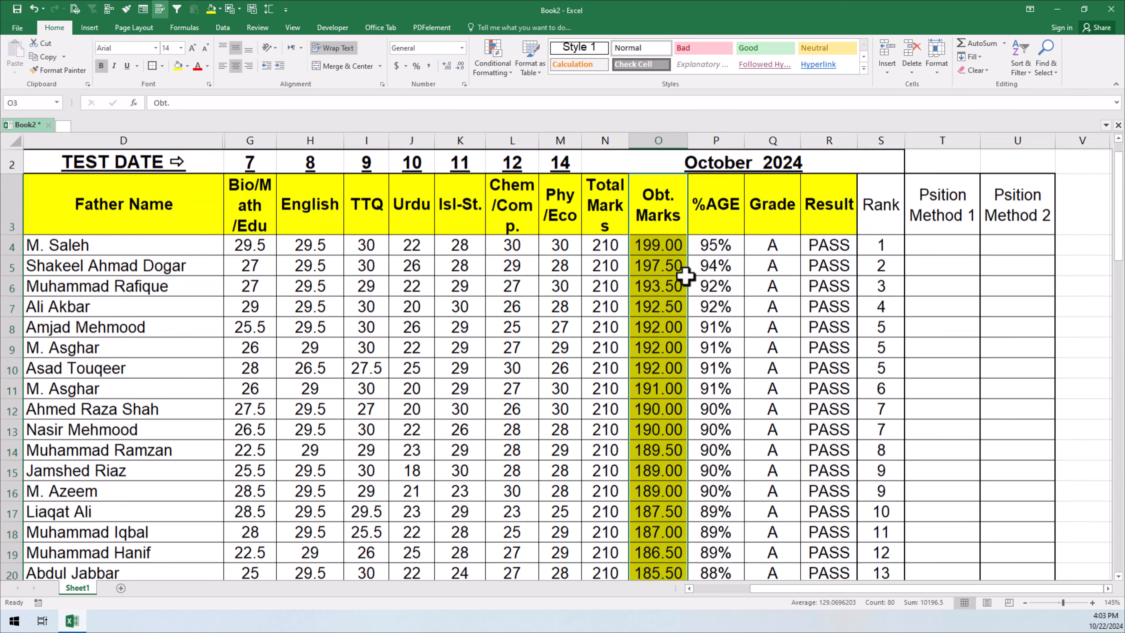
scroll(685, 276, "up", 1)
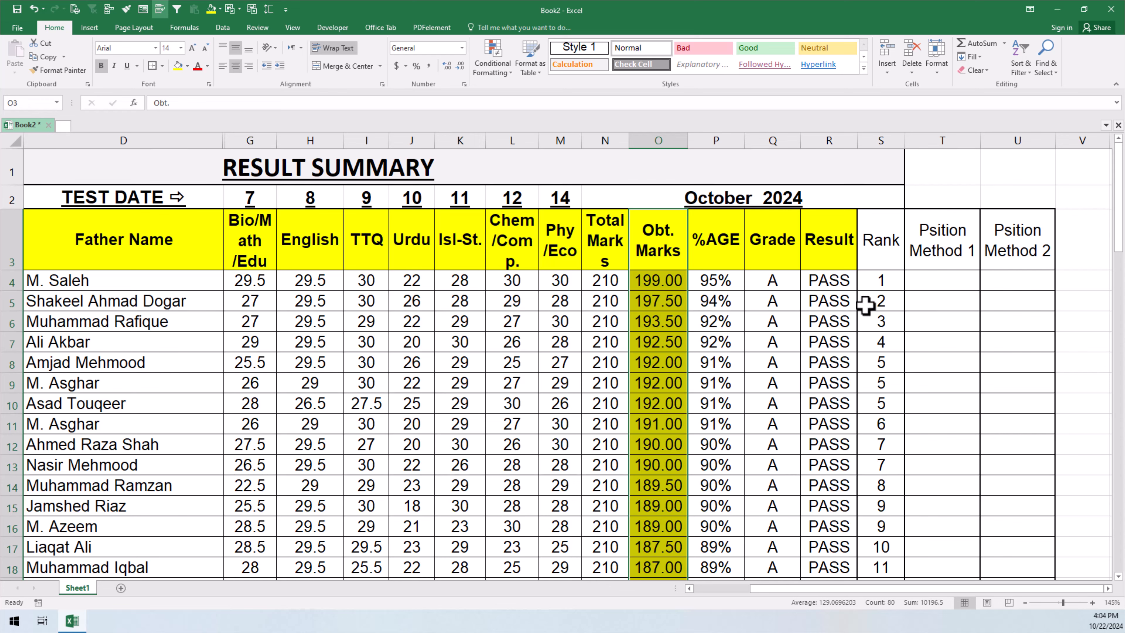
Begin a RANK formula in T4, the first result cell of the Psition Method 1 column
left_click(930, 283)
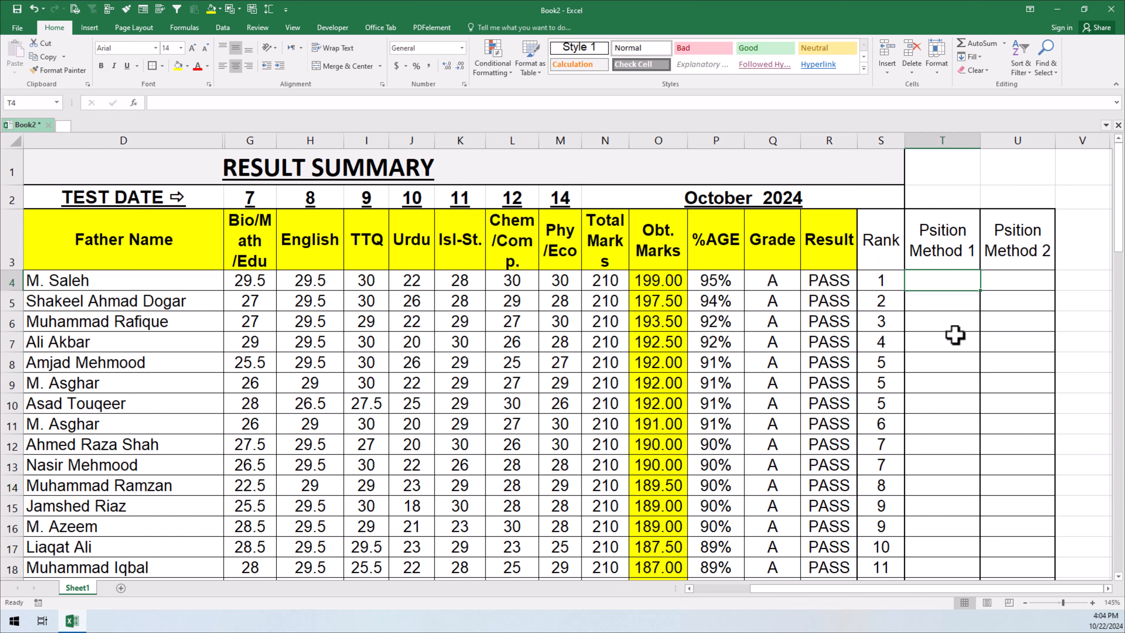
left_click(958, 377)
left_click(937, 280)
type("=rank.a")
key("Tab")
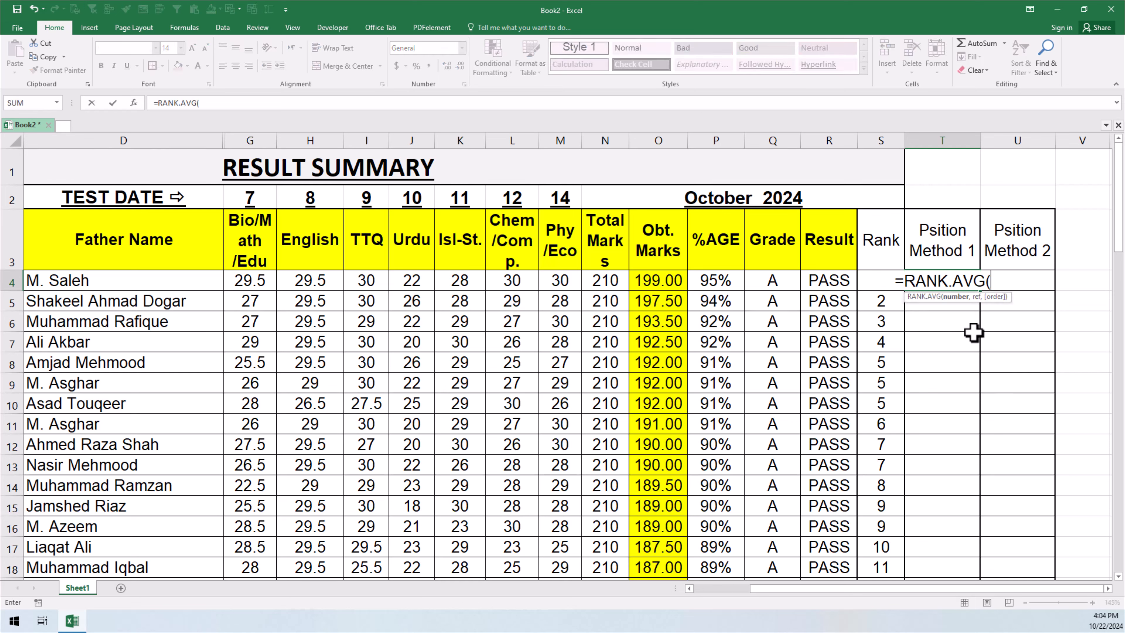
key("BackSpace")
key("BackSpace")
key("BackSpace")
key("BackSpace")
key("BackSpace")
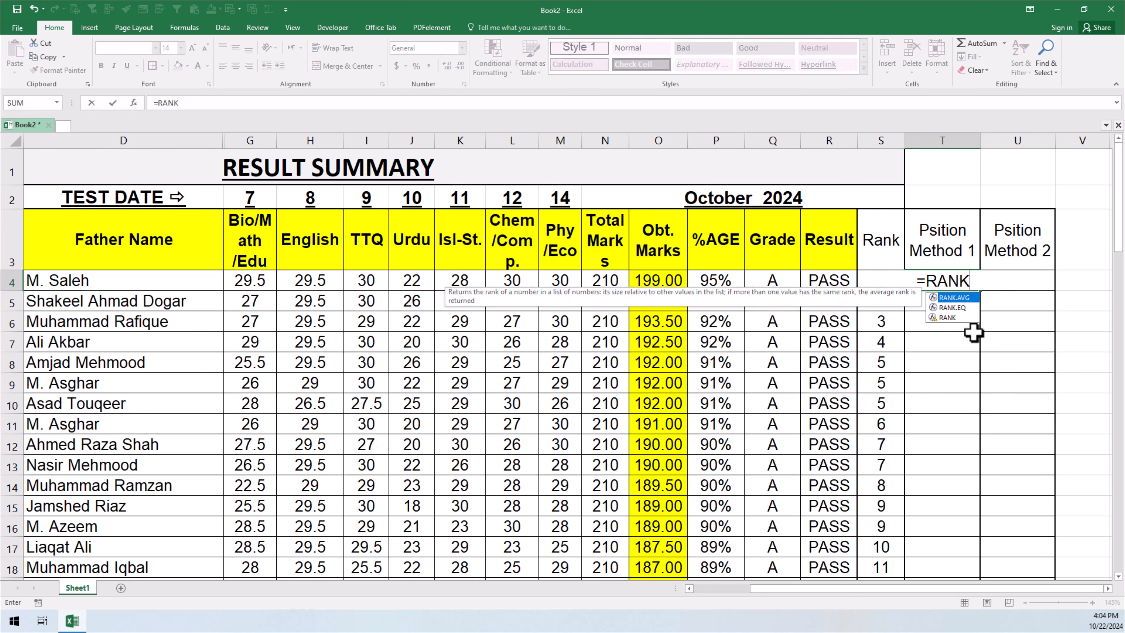
type("(")
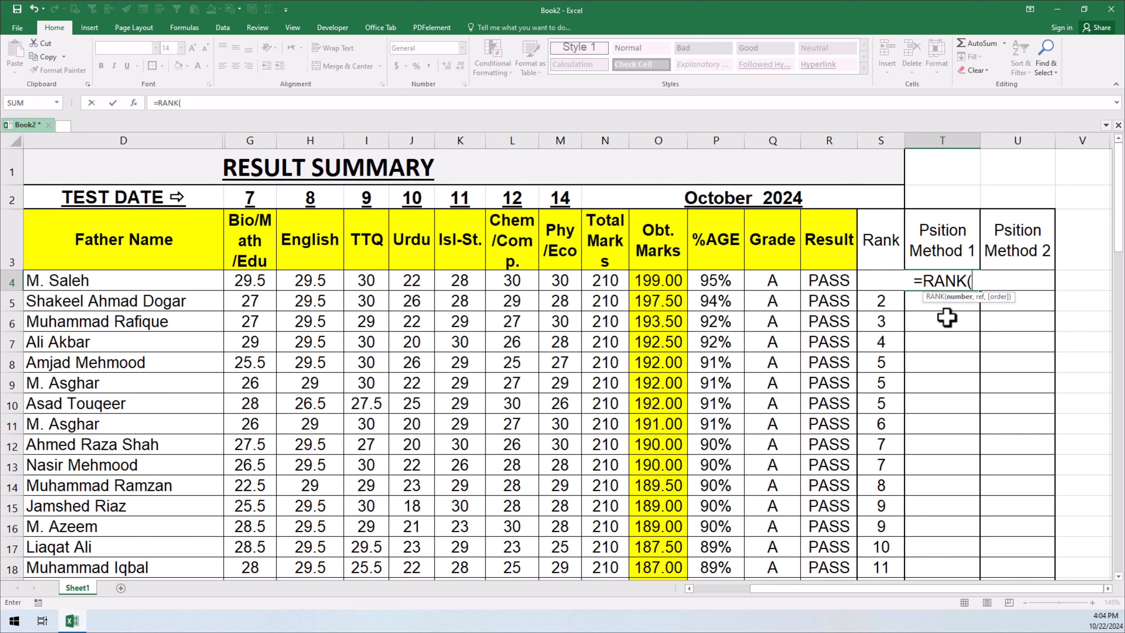
left_click_drag(979, 297, 940, 215)
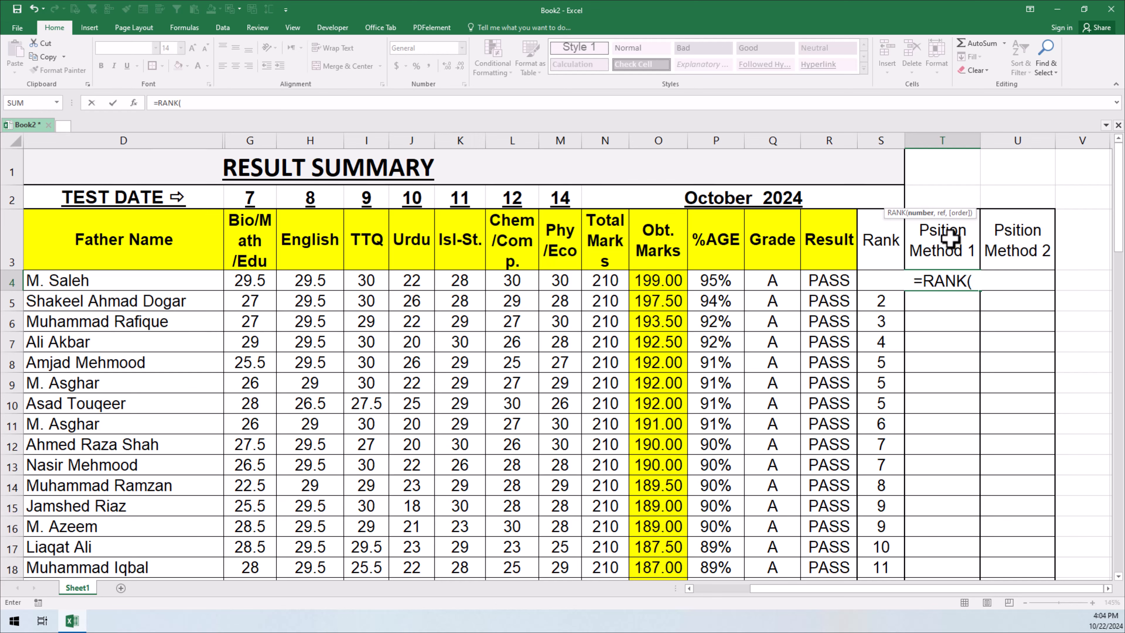
Use O4 as the number to rank and O4:O82 as the reference range in the RANK formula
left_click(656, 283)
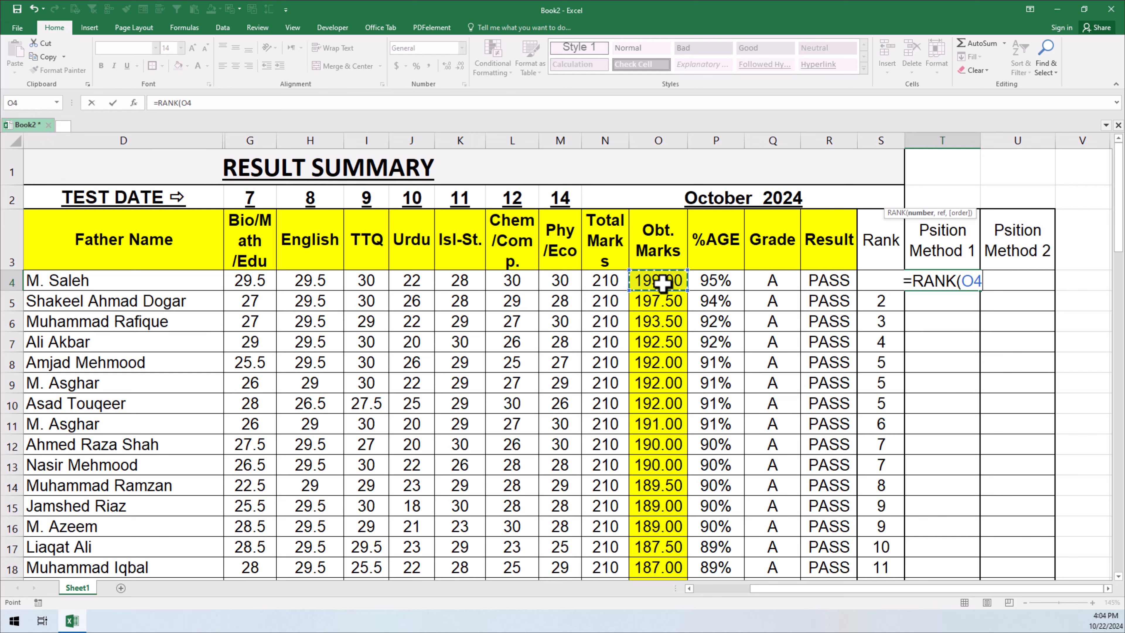
type(",")
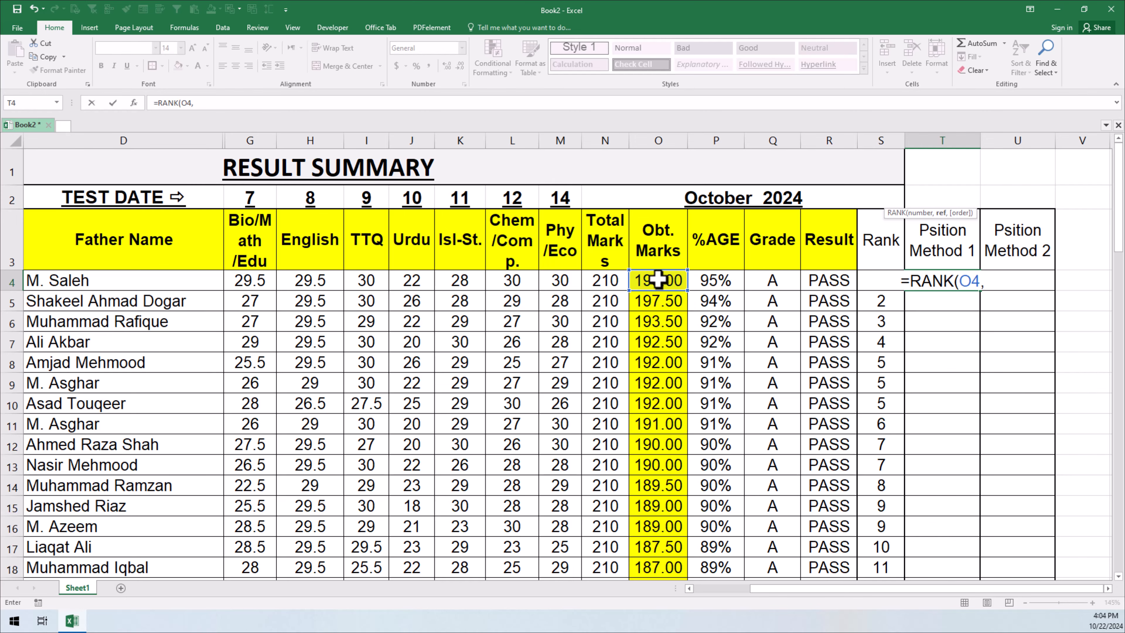
left_click_drag(658, 280, 659, 551)
scroll(756, 455, "up", 20)
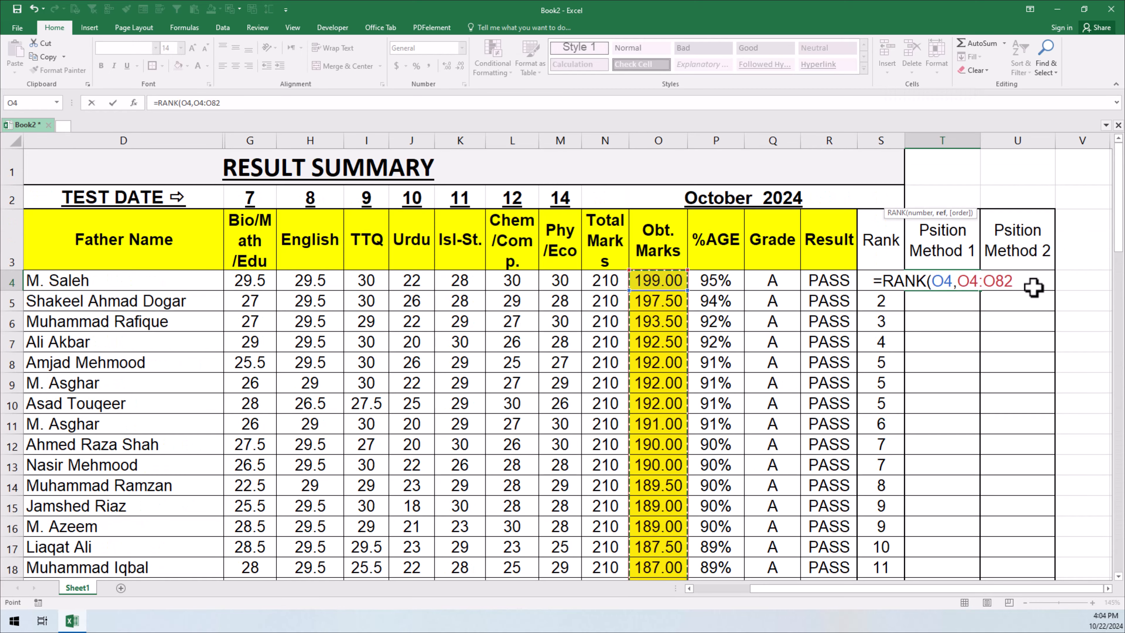
Make the reference range absolute as $O$4:$O$82 and complete the RANK formula in T4
left_click_drag(957, 281, 1011, 281)
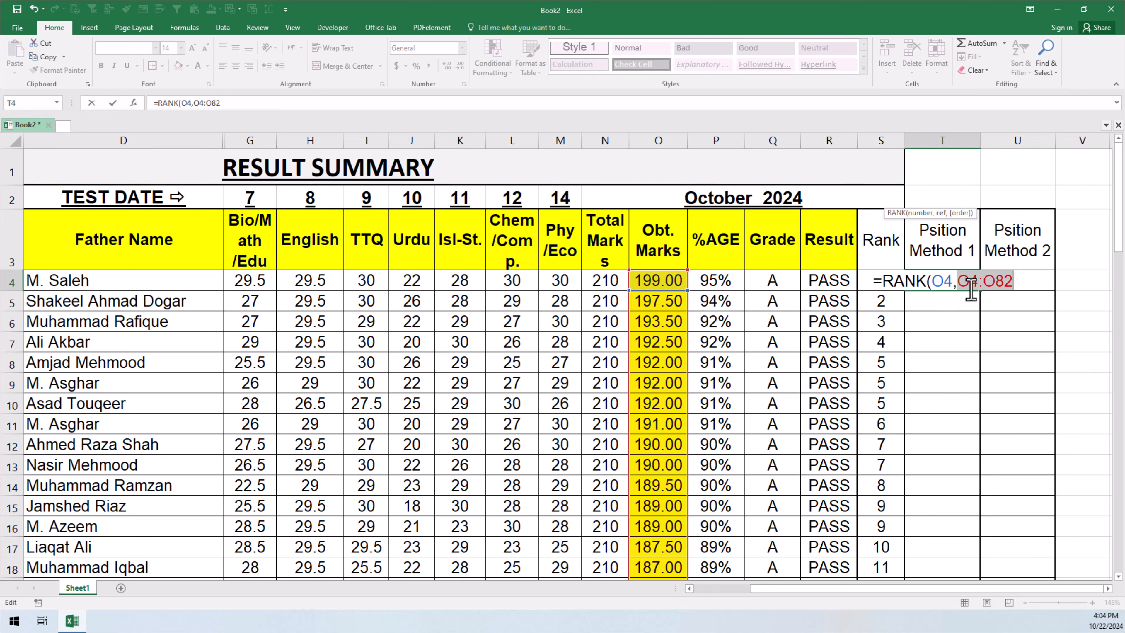
key("F4")
left_click(1036, 286)
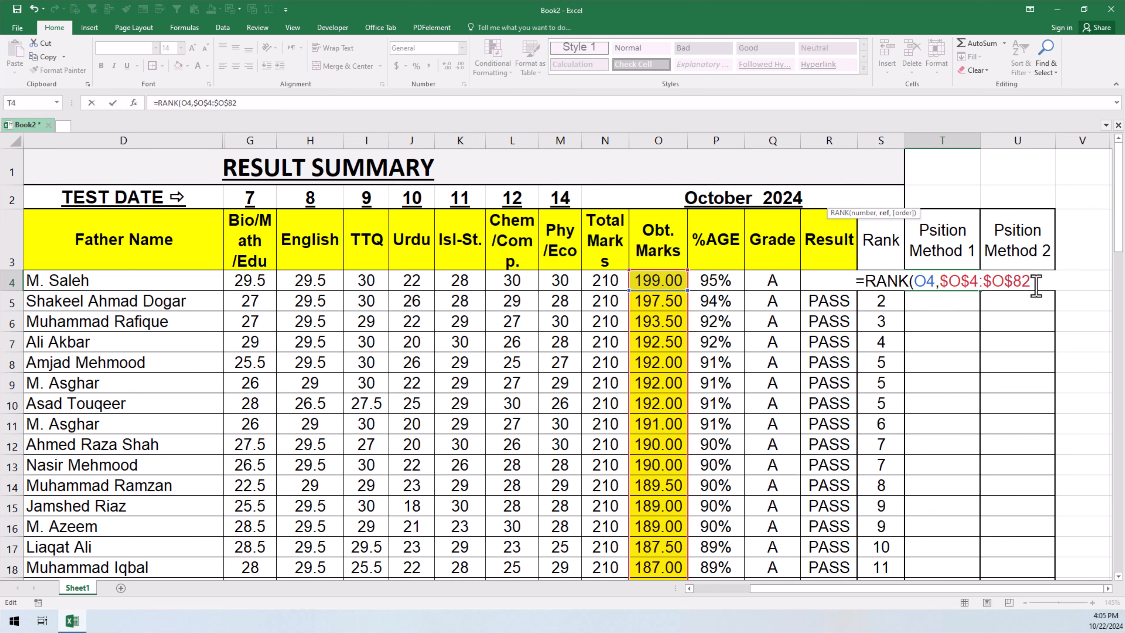
type(")")
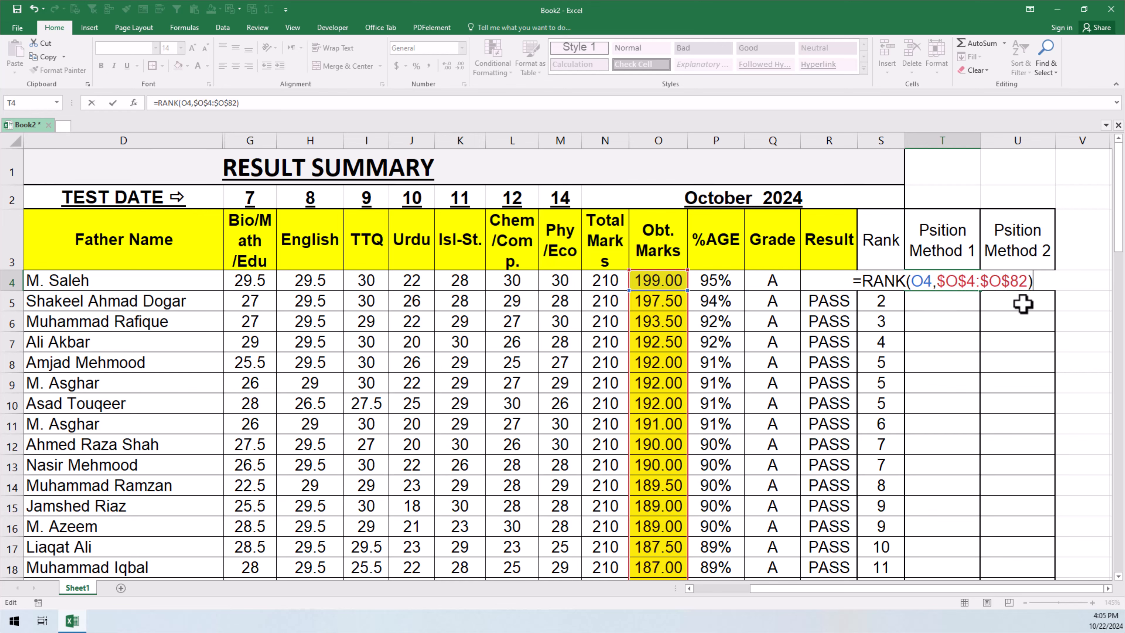
key("Return")
Fill the RANK formula from T4 down the Psition Method 1 column to T82
left_click(962, 275)
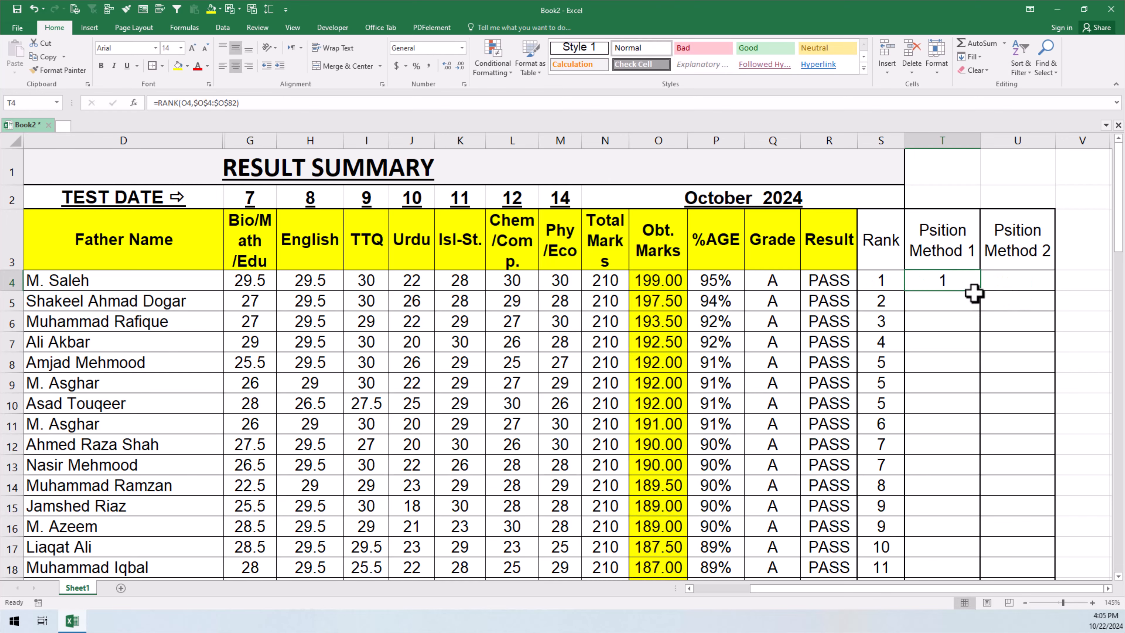
left_click_drag(981, 292, 944, 502)
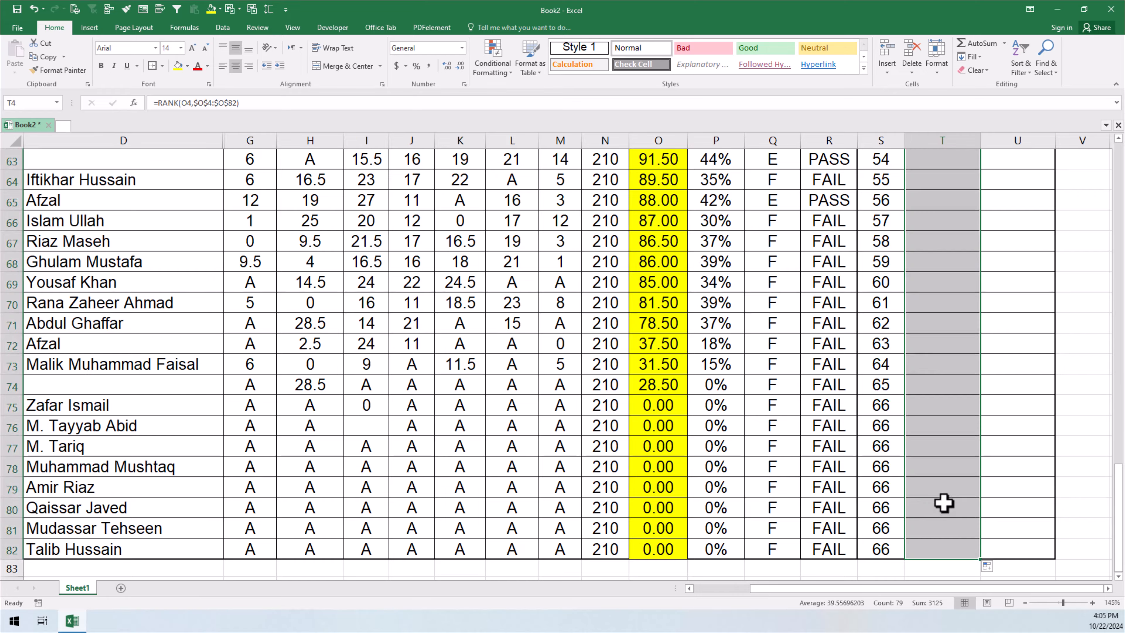
scroll(943, 504, "up", 2)
scroll(943, 503, "up", 18)
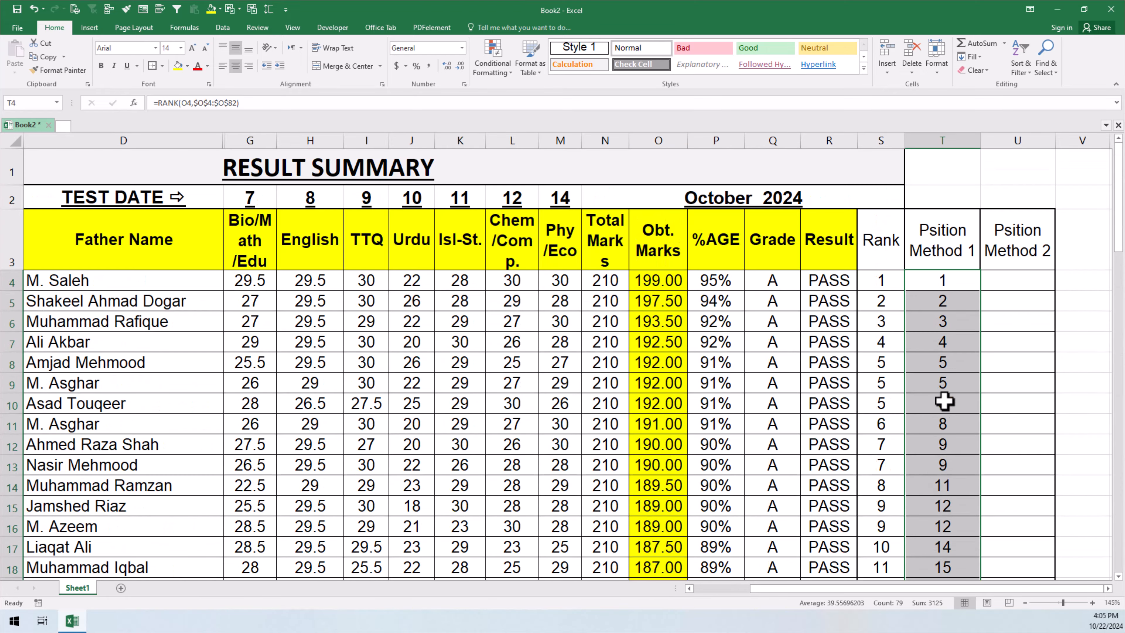
Examine the Psition Method 1 ranks one by one in T4 to T10, looking for tied positions
left_click(946, 284)
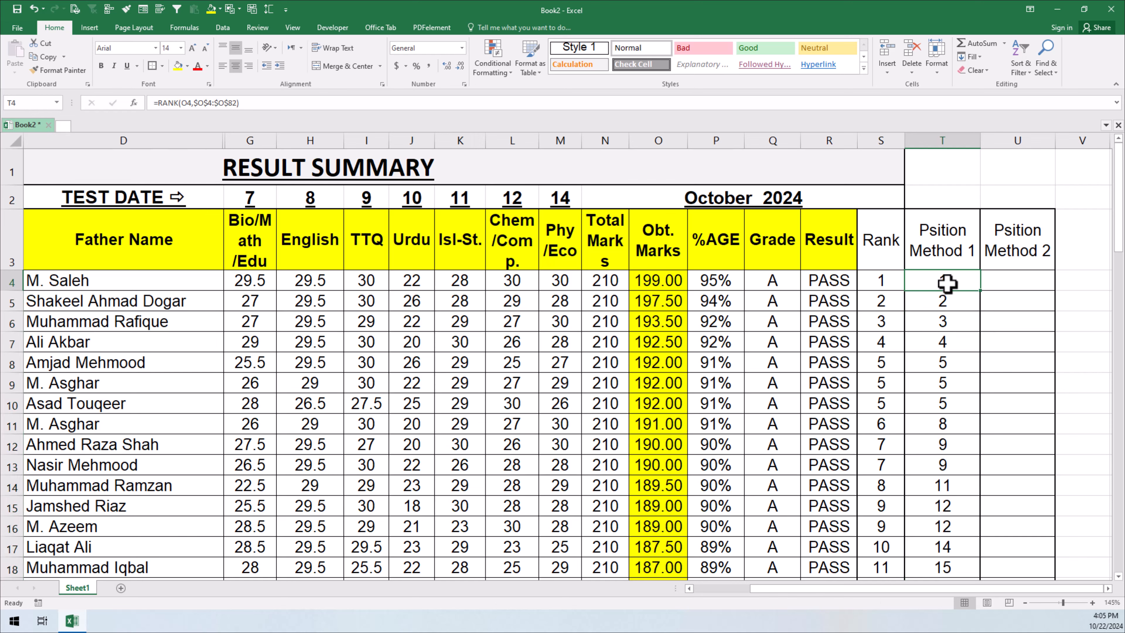
left_click(967, 302)
left_click(964, 322)
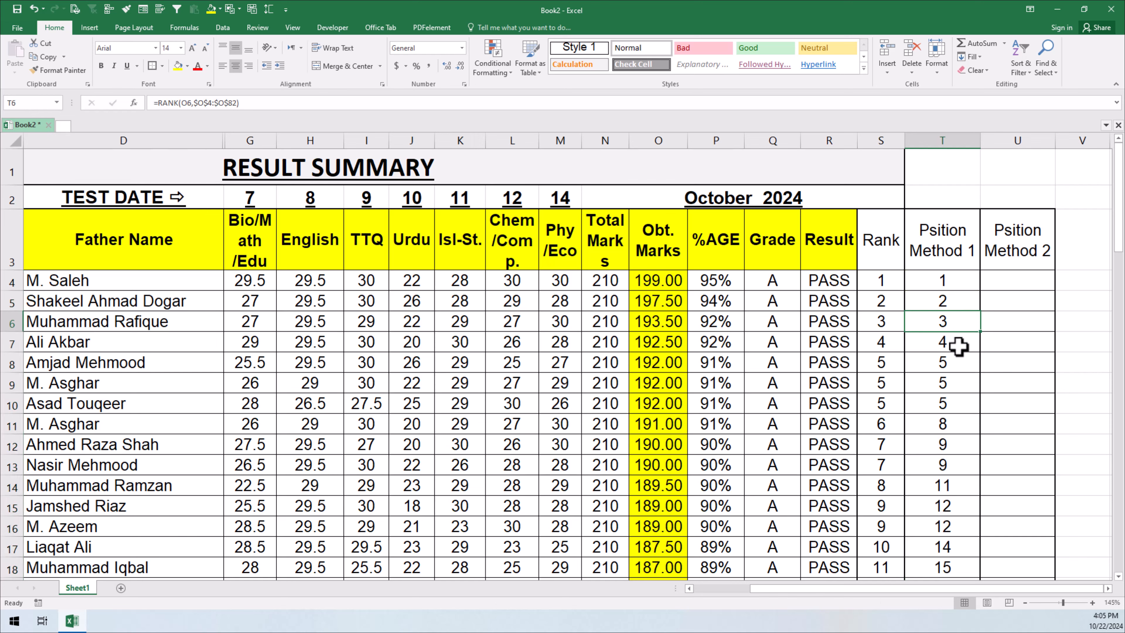
left_click(958, 343)
left_click(959, 364)
left_click(960, 384)
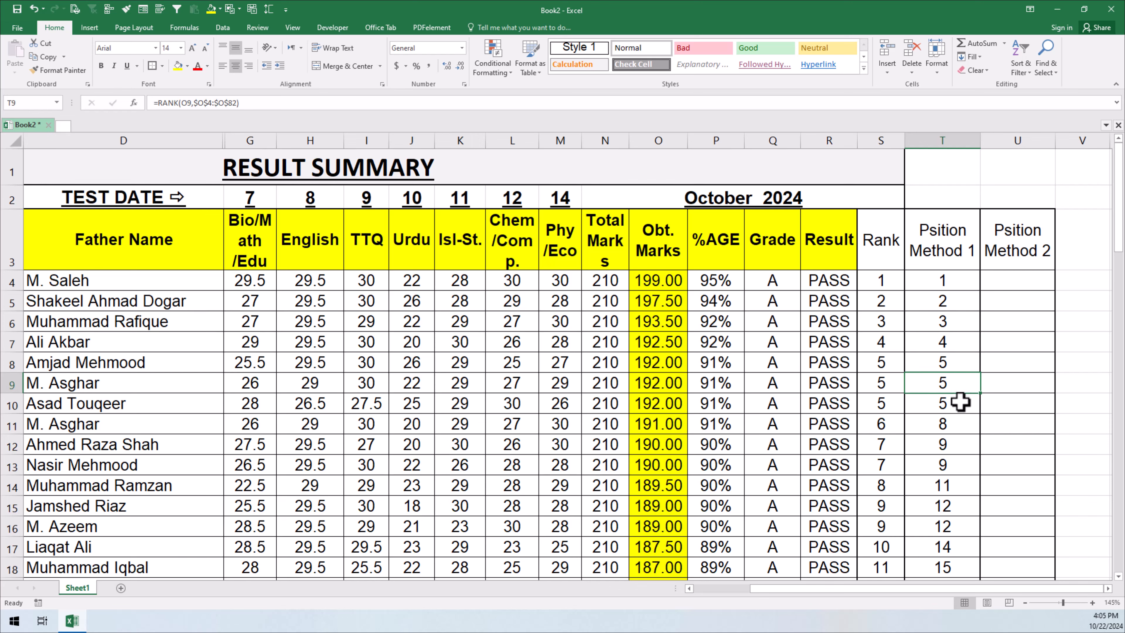
left_click(961, 403)
Highlight the tied fifth positions in T8:T10 in yellow
left_click_drag(949, 372, 952, 421)
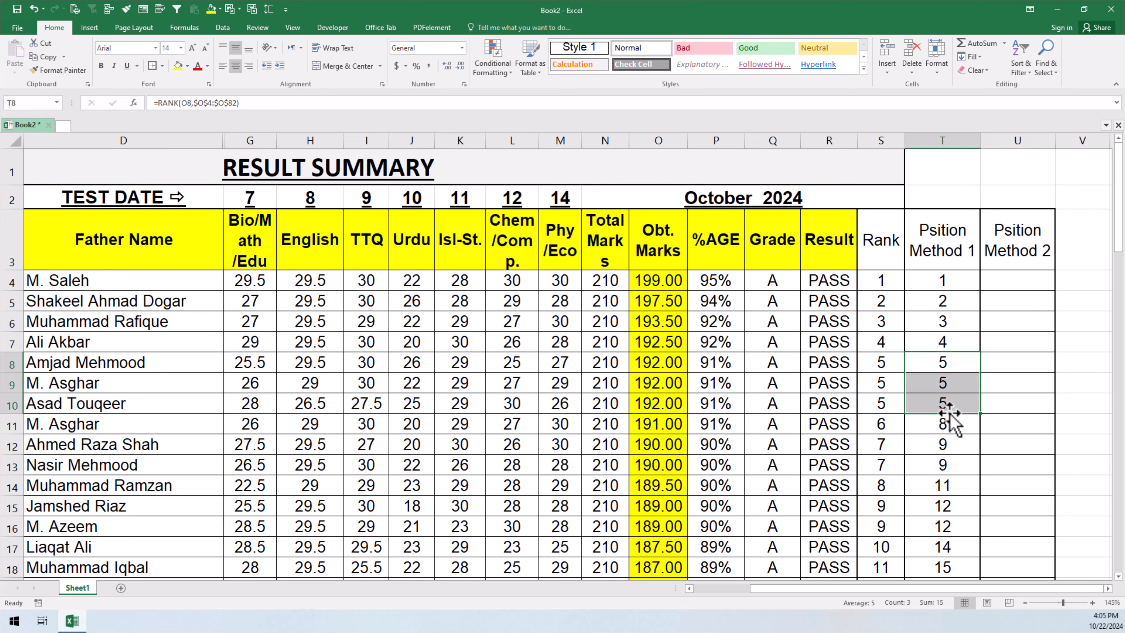
left_click(178, 65)
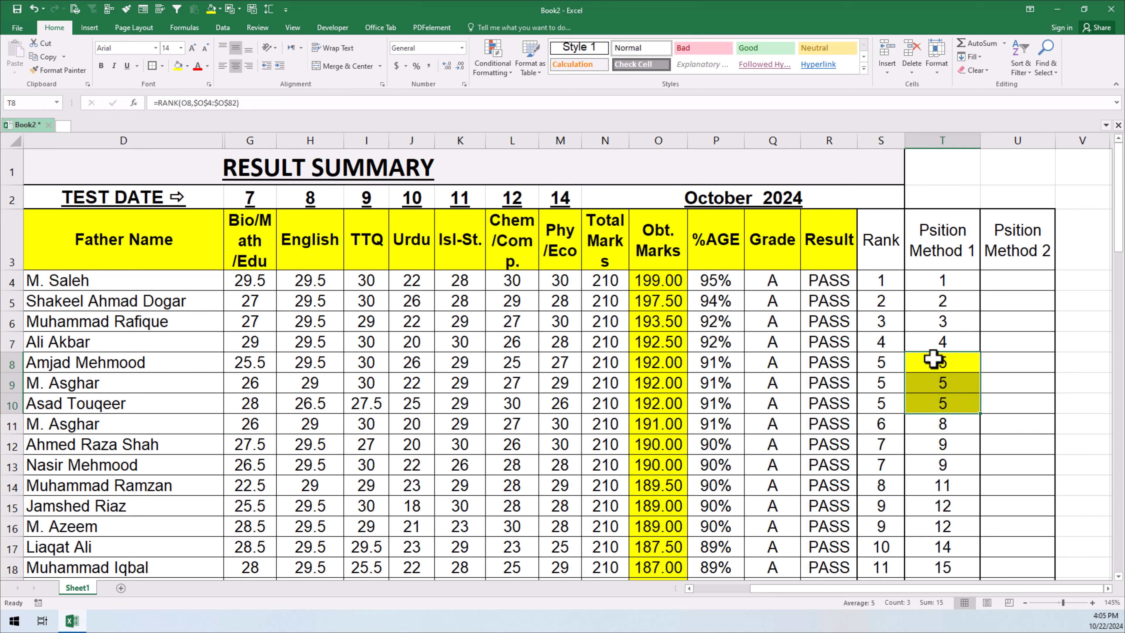
left_click(938, 408)
scroll(948, 440, "up", 2)
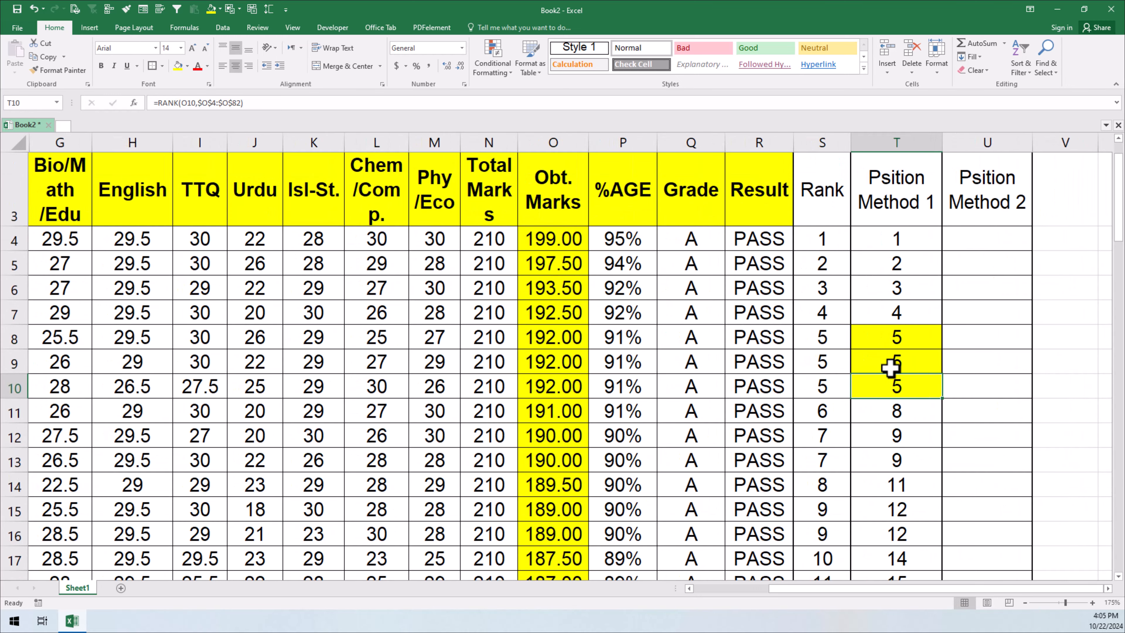
Highlight the tied ninth positions in T12:T13 in yellow
left_click(919, 411)
left_click_drag(902, 438, 899, 462)
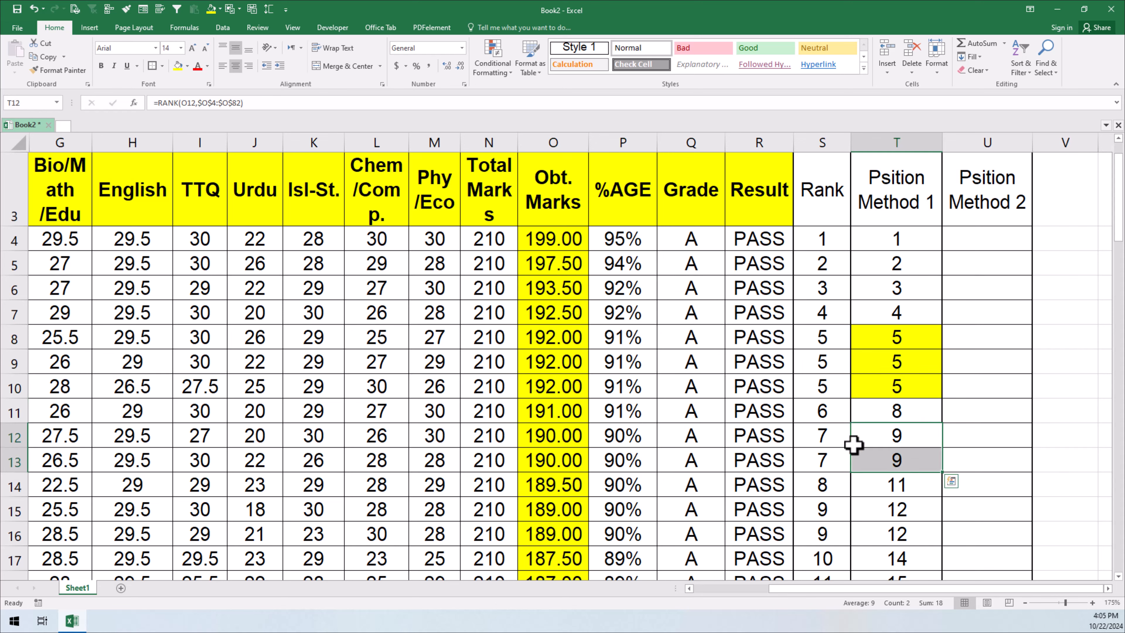
left_click(178, 66)
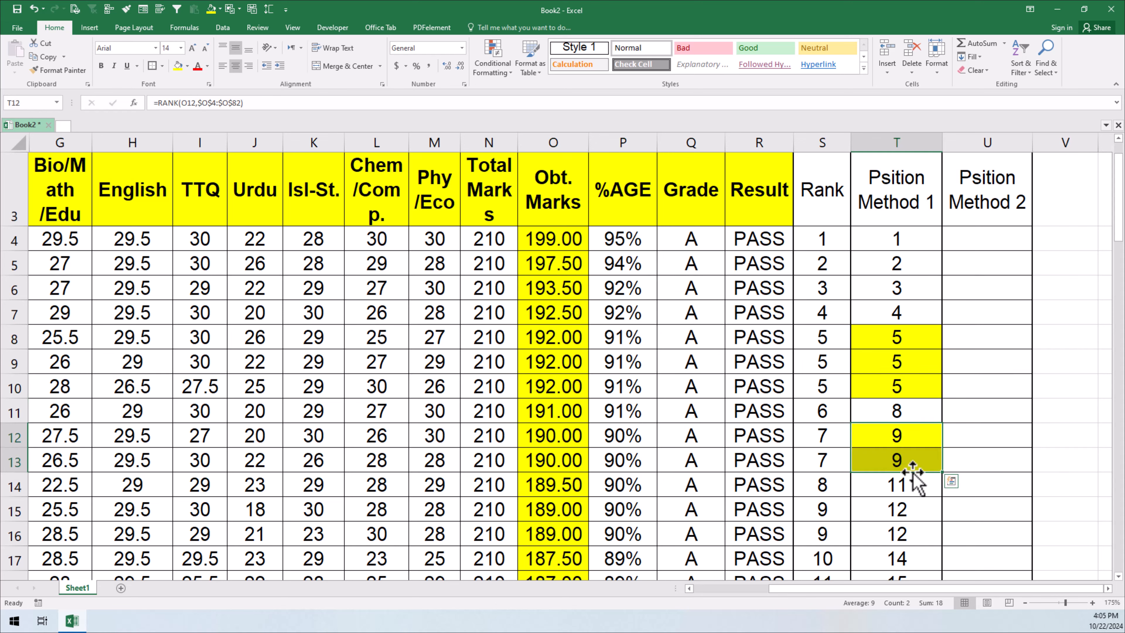
left_click(909, 488)
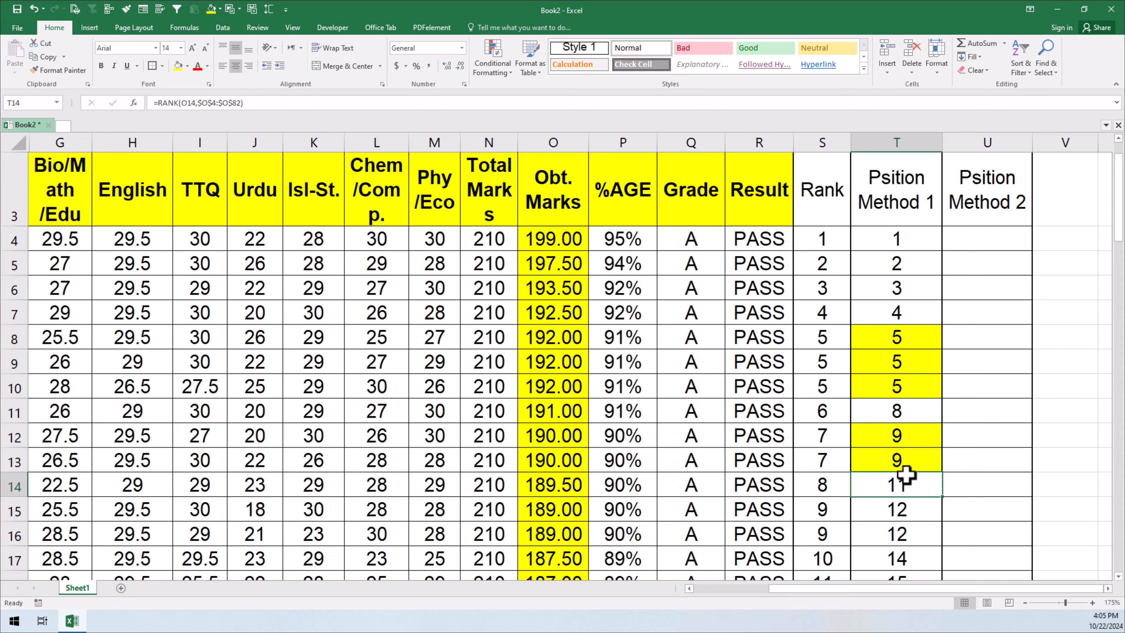
scroll(896, 409, "up", 1)
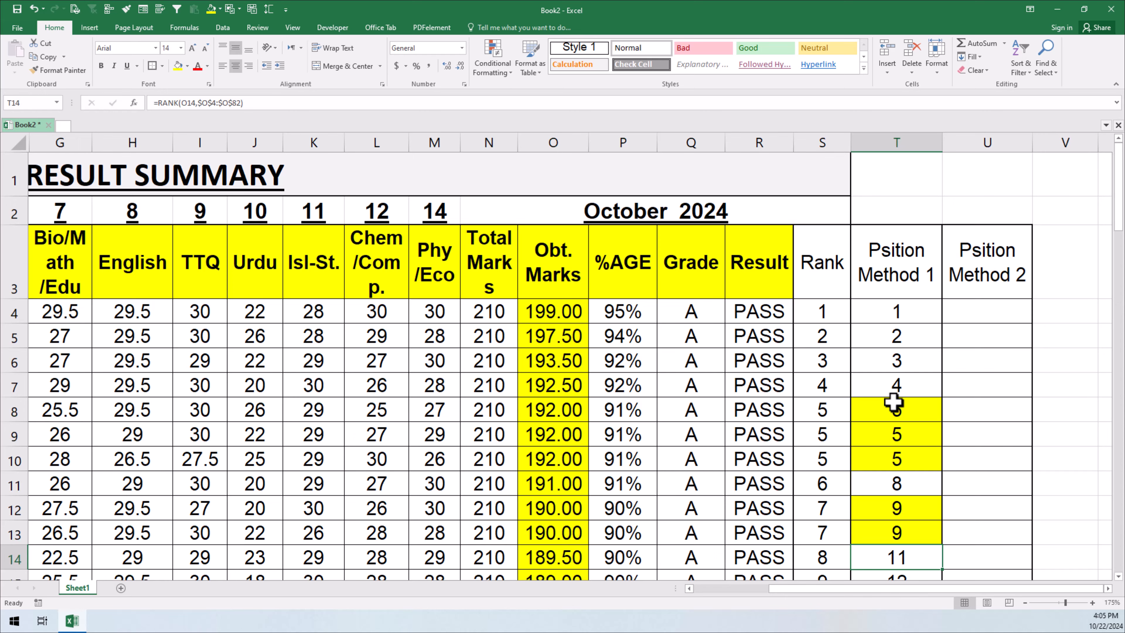
Left-align U4, the first result cell under Psition Method 2, and begin a SUMPRODUCT formula in it
left_click(982, 315)
left_click(222, 66)
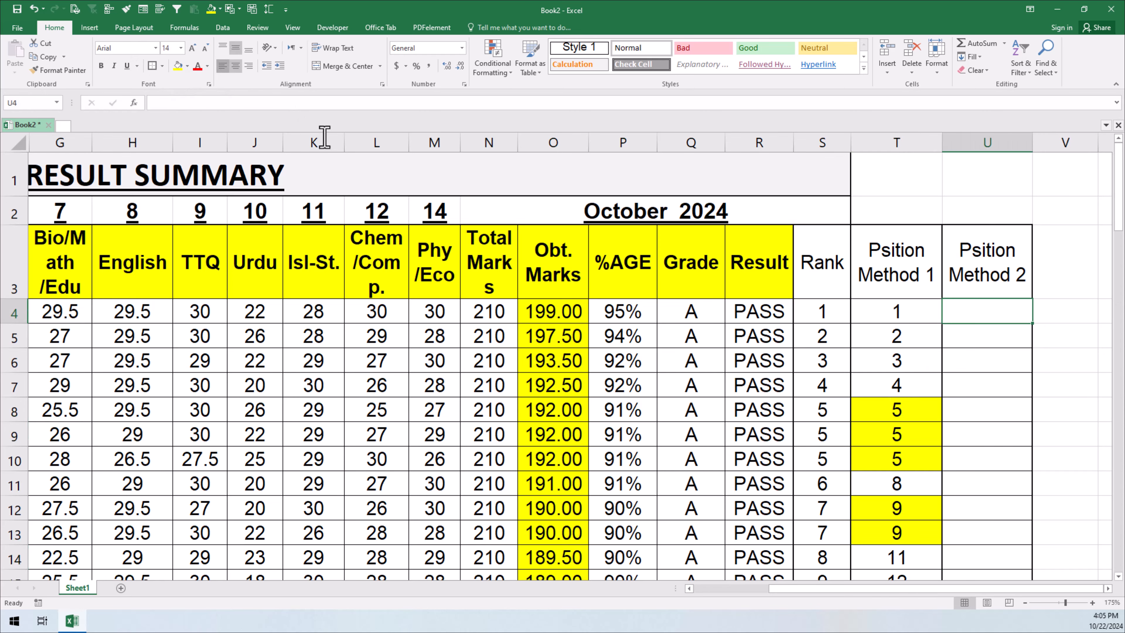
left_click(1108, 588)
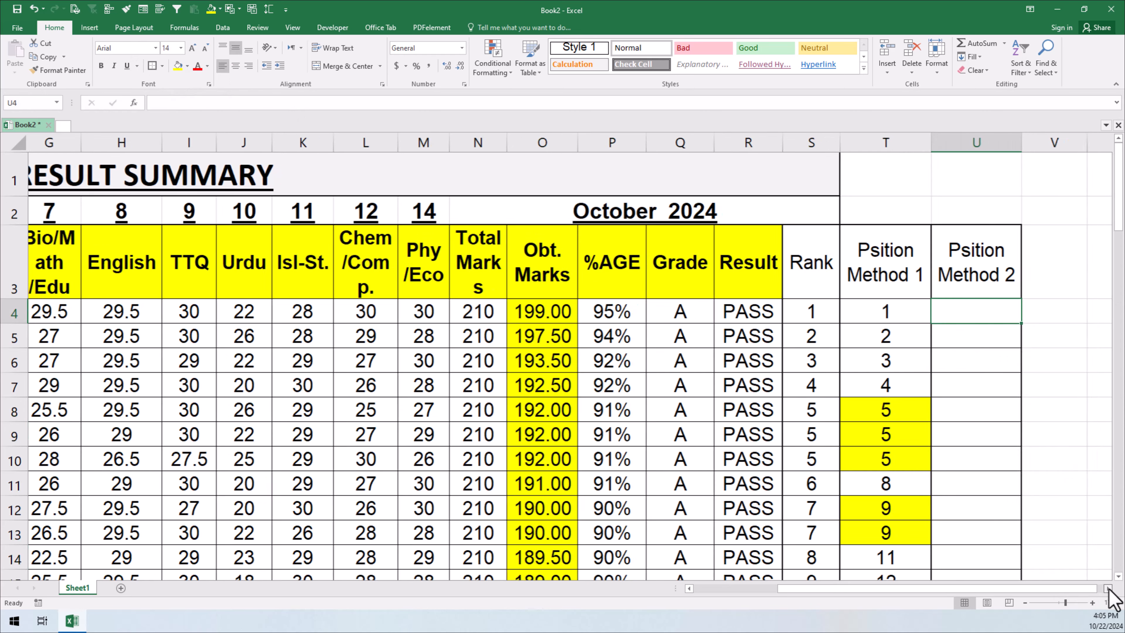
left_click(1109, 589)
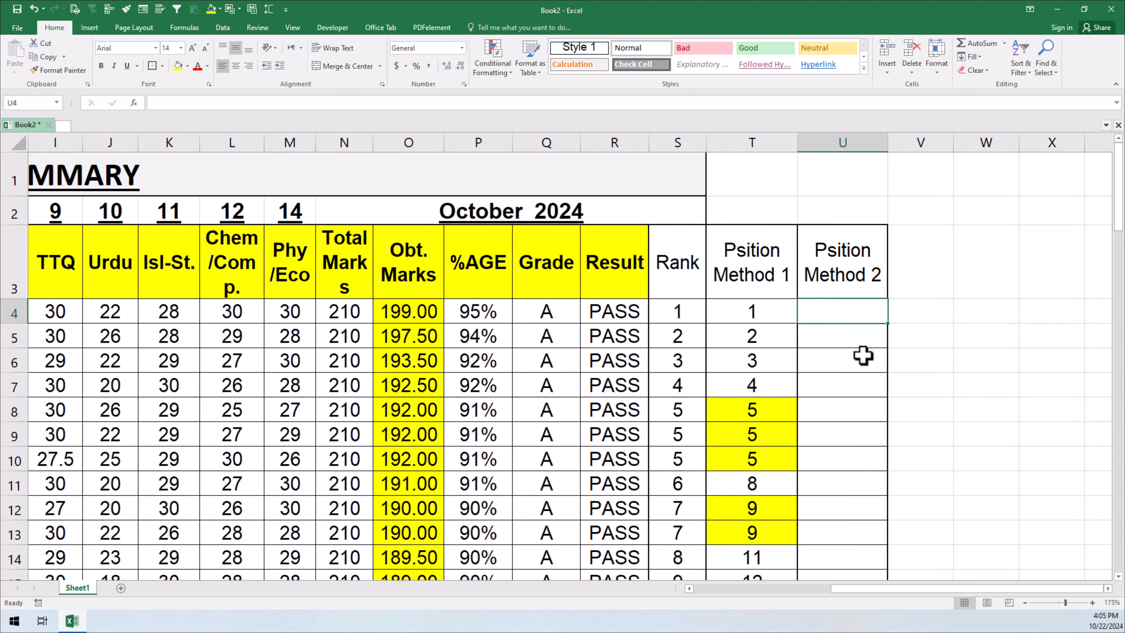
left_click(921, 344)
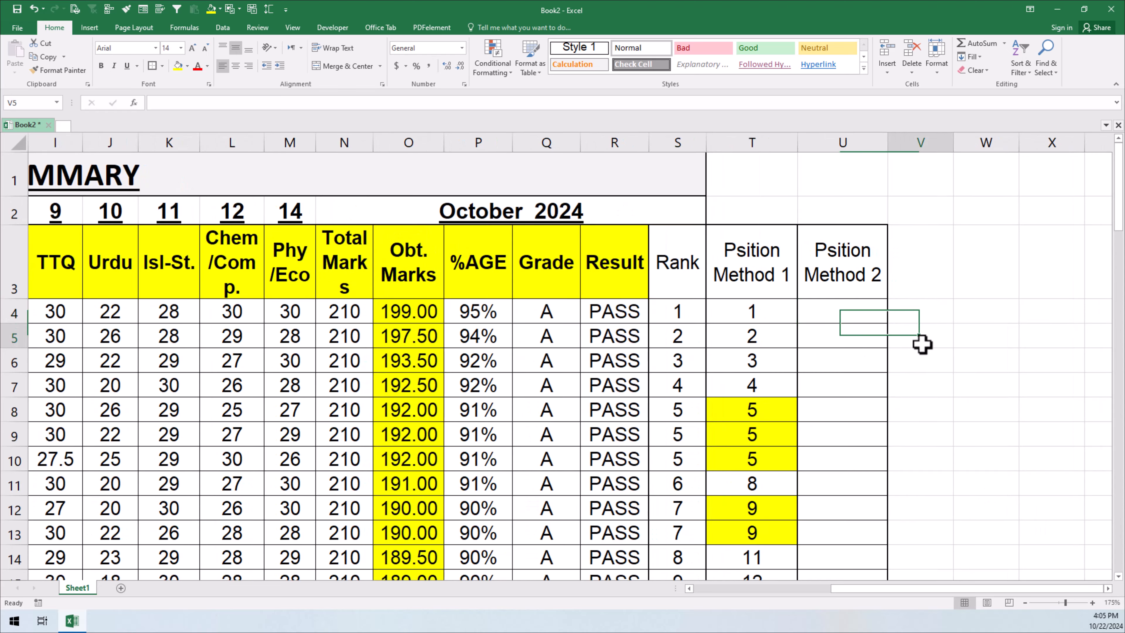
left_click(854, 314)
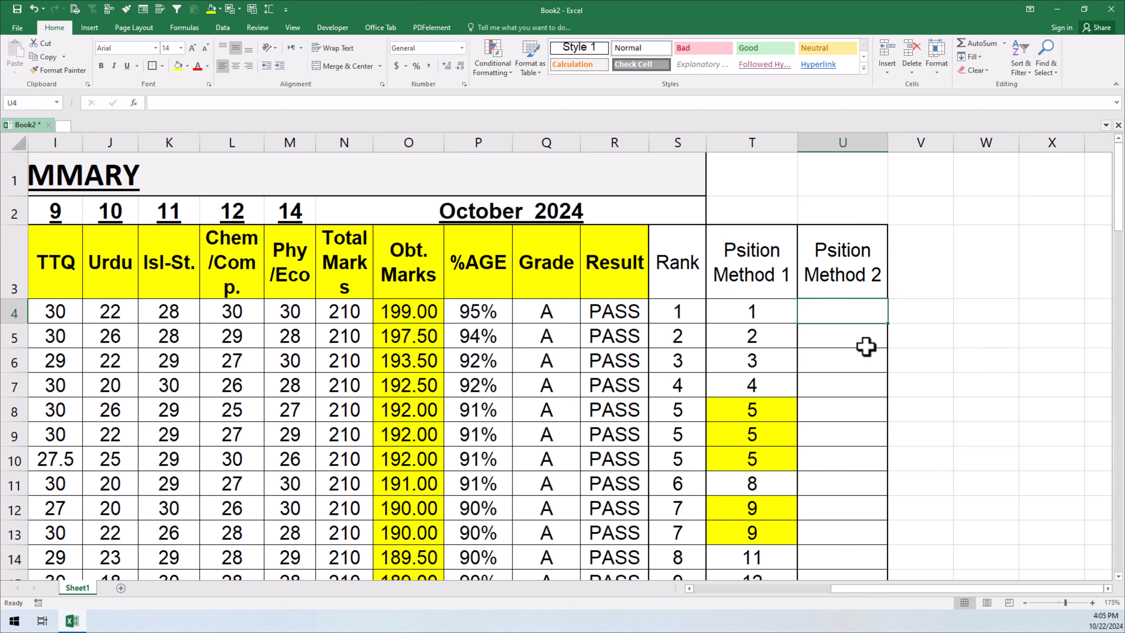
type("=")
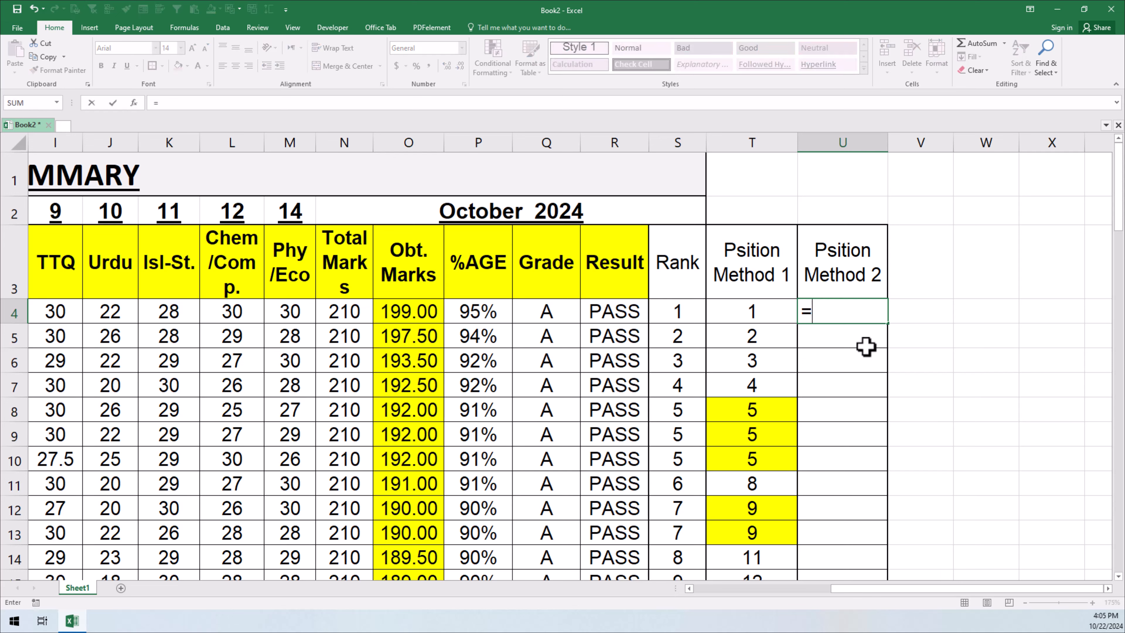
type("sump")
key("Tab")
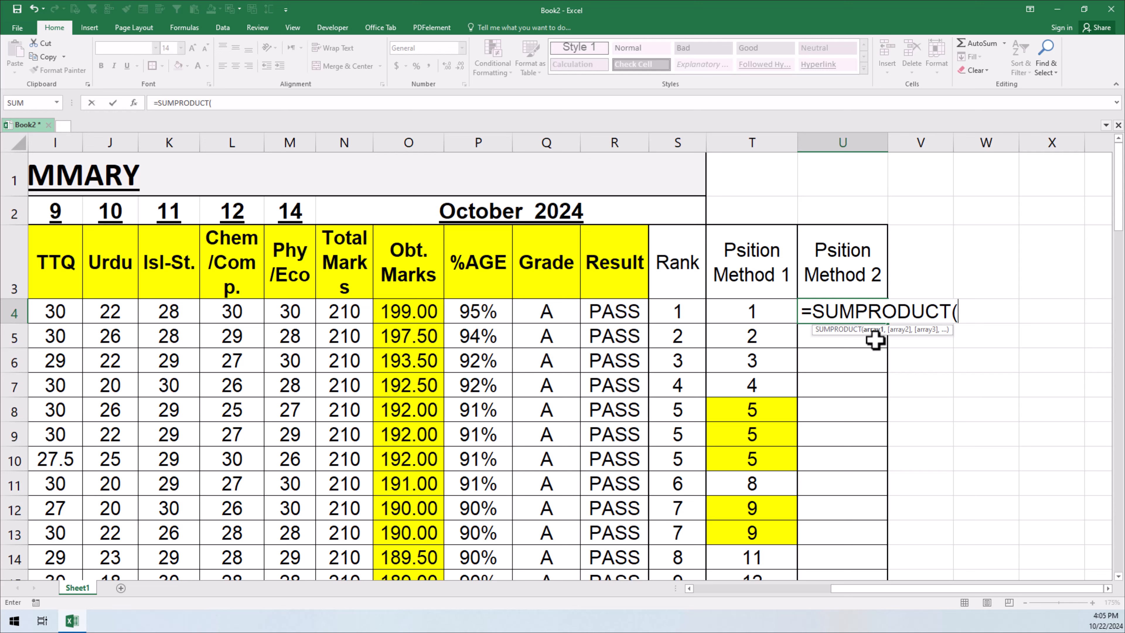
Enter the comparison O4<=O4:O82 as the first part of the SUMPRODUCT formula
left_click(395, 307)
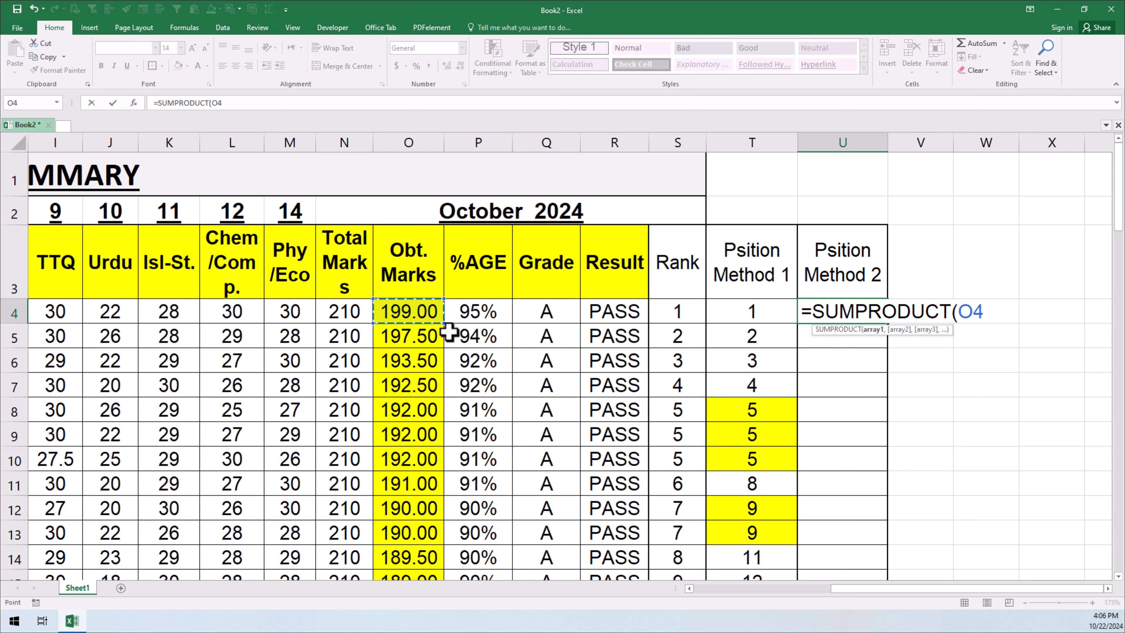
type("<=")
left_click_drag(422, 311, 407, 485)
scroll(784, 388, "up", 20)
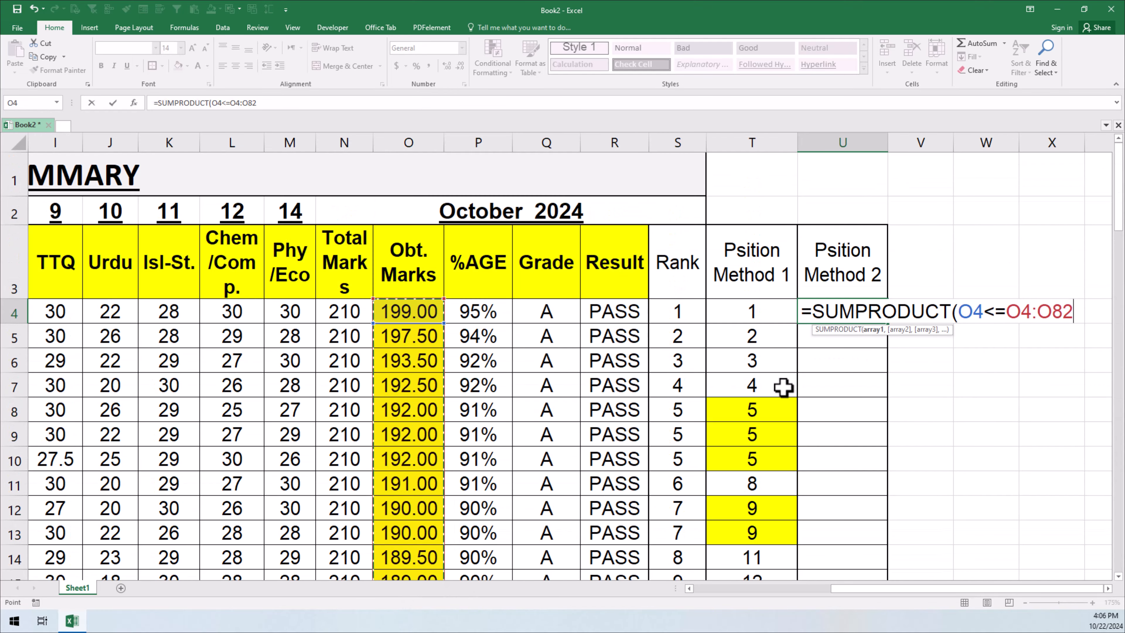
Make the comparison range absolute as $O$4:$O$82, close the comparison, and divide it by a COUNTIF function
key("F4")
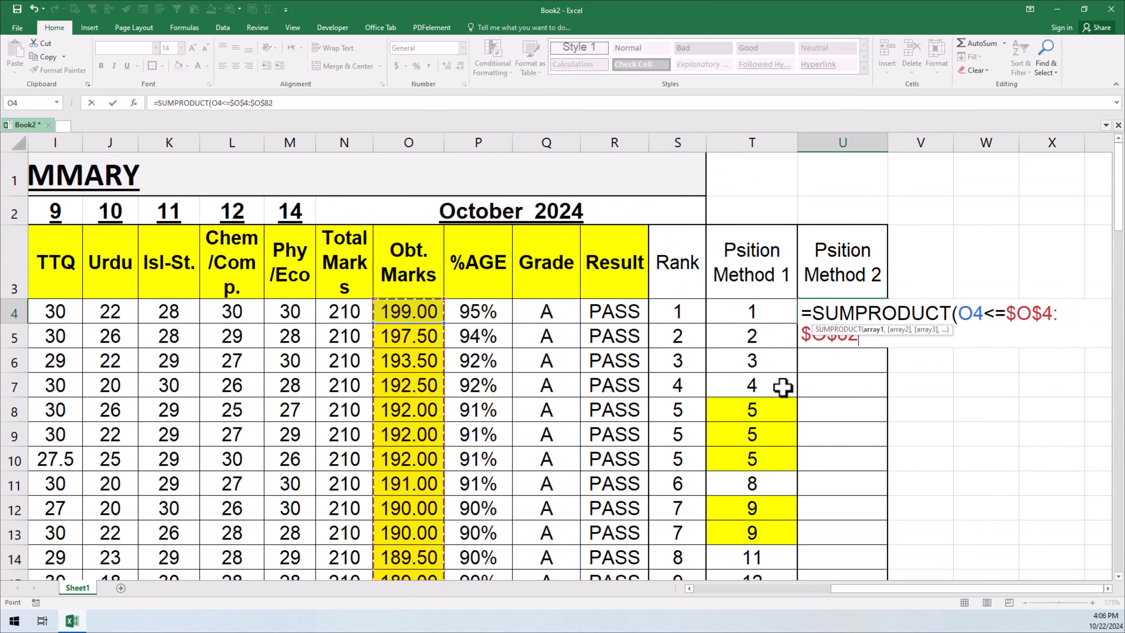
type(")")
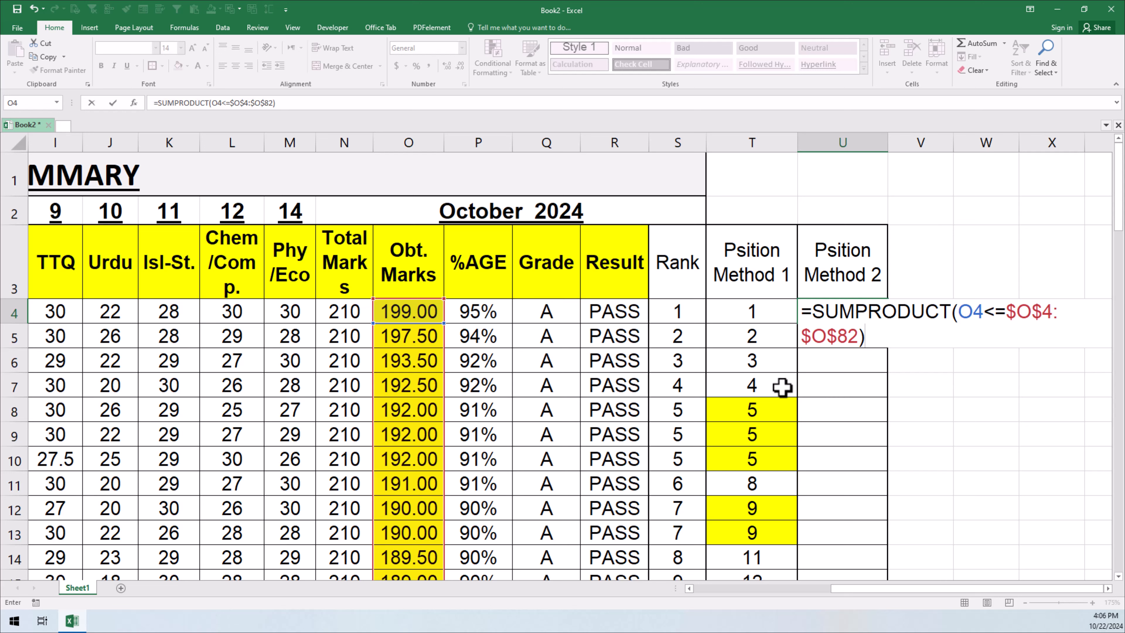
type("/coun")
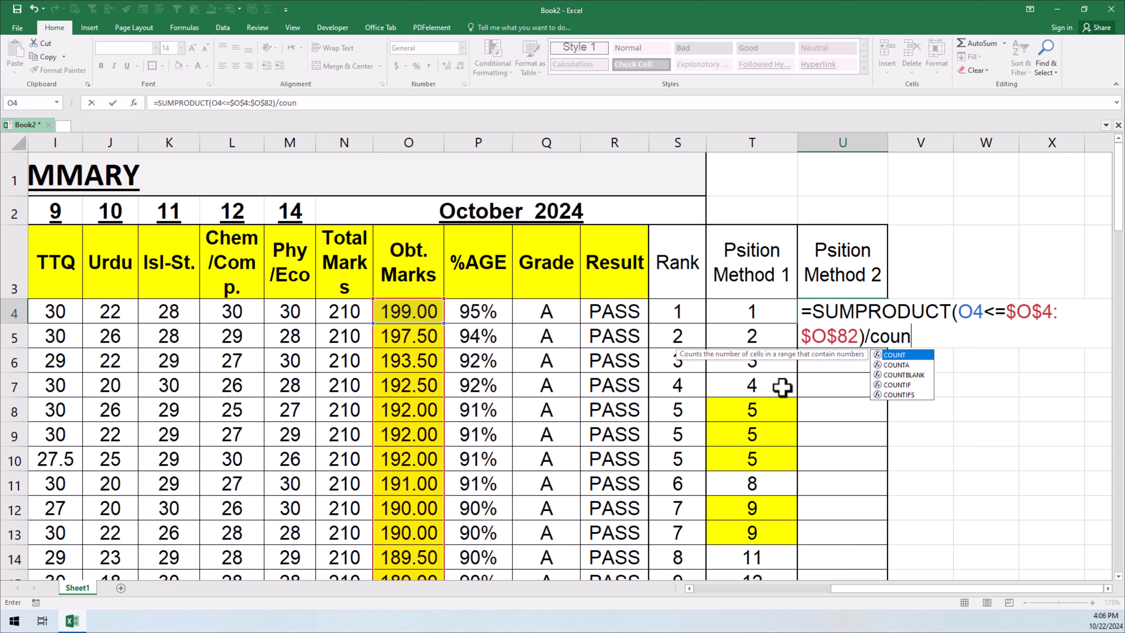
type("tif")
key("Tab")
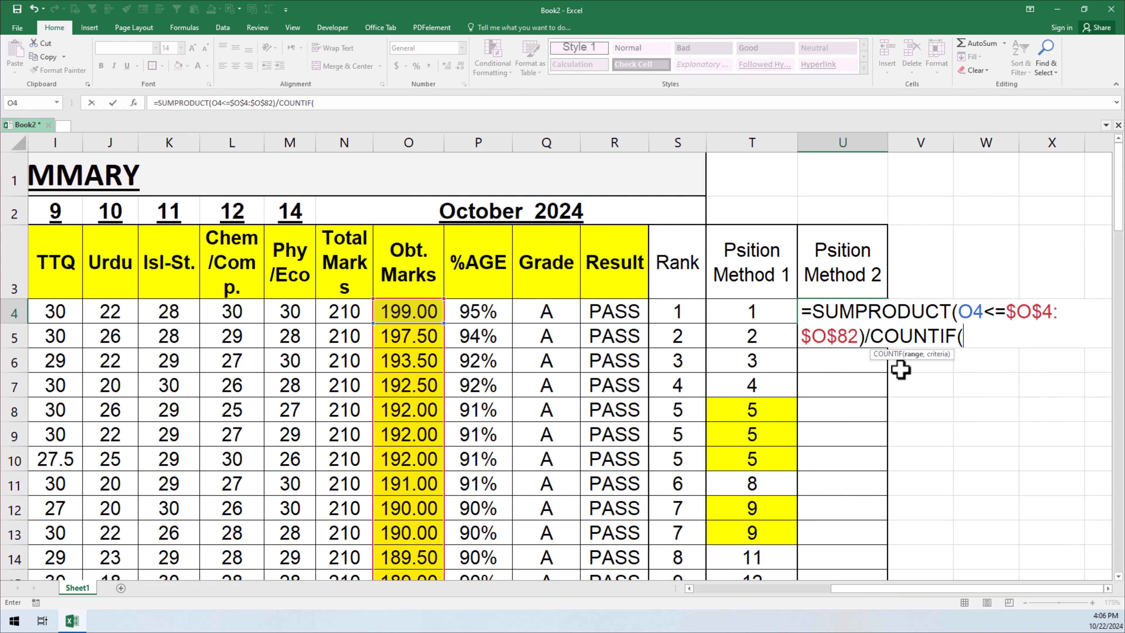
Use $O$4:$O$82 as both the range and the criteria of COUNTIF, and add the closing parentheses
left_click_drag(416, 312, 404, 537)
scroll(410, 488, "up", 20)
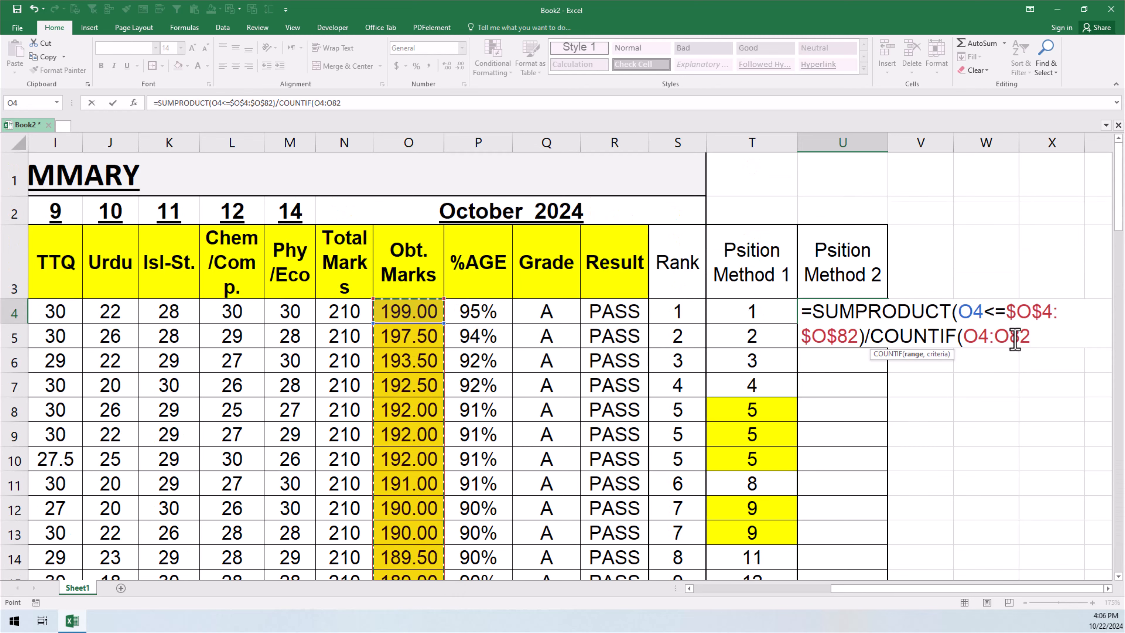
key("F4")
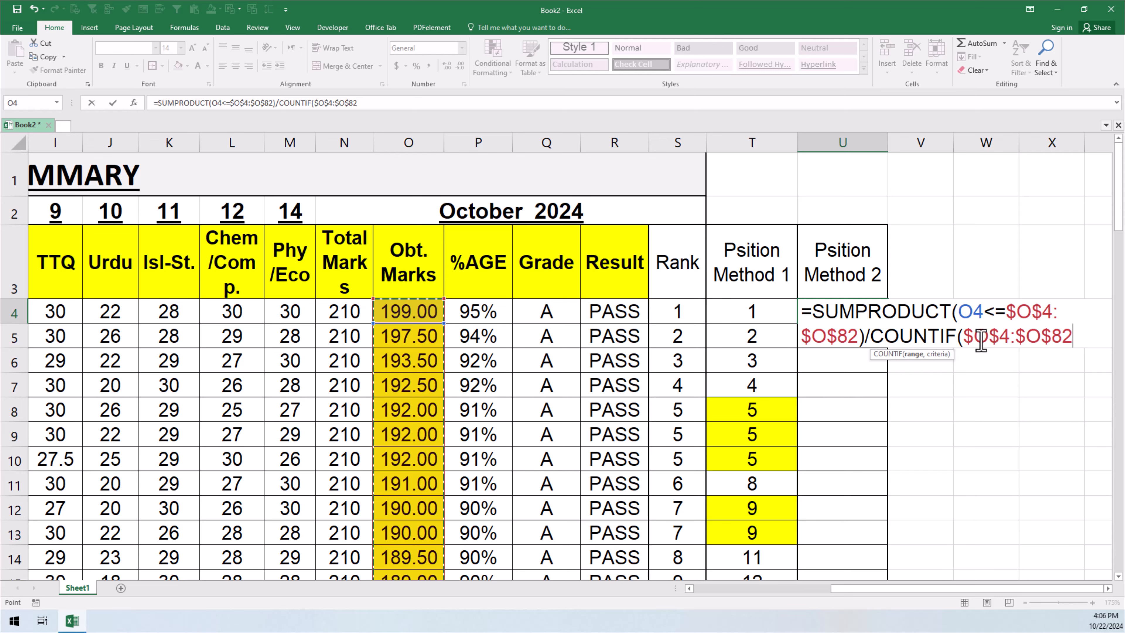
left_click(967, 336, "shift")
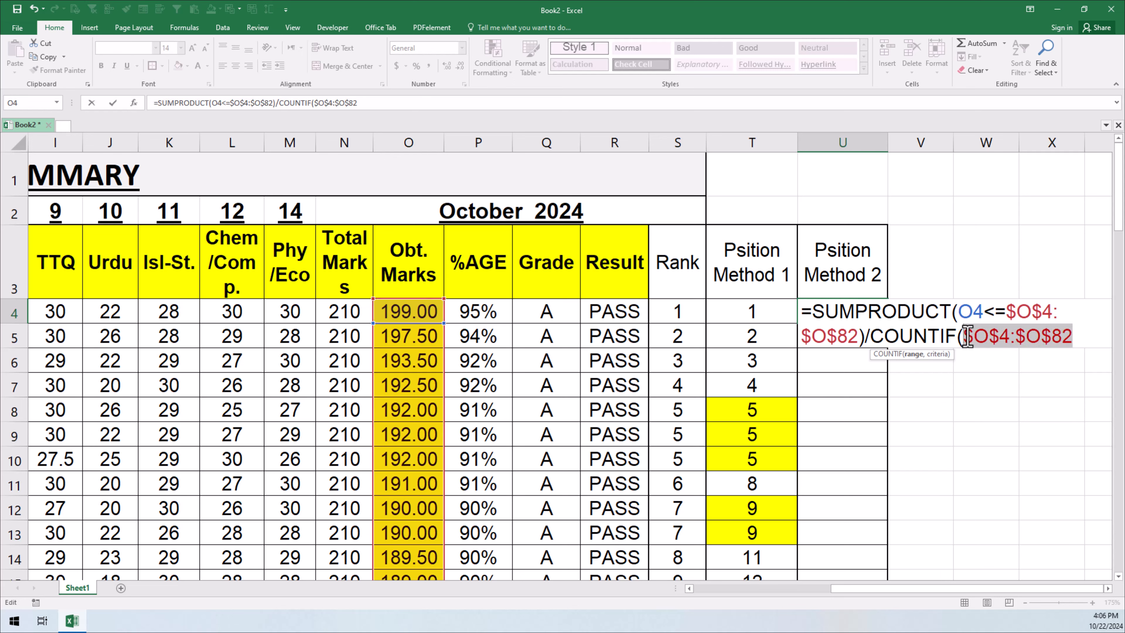
key("ctrl+c")
left_click(1079, 335)
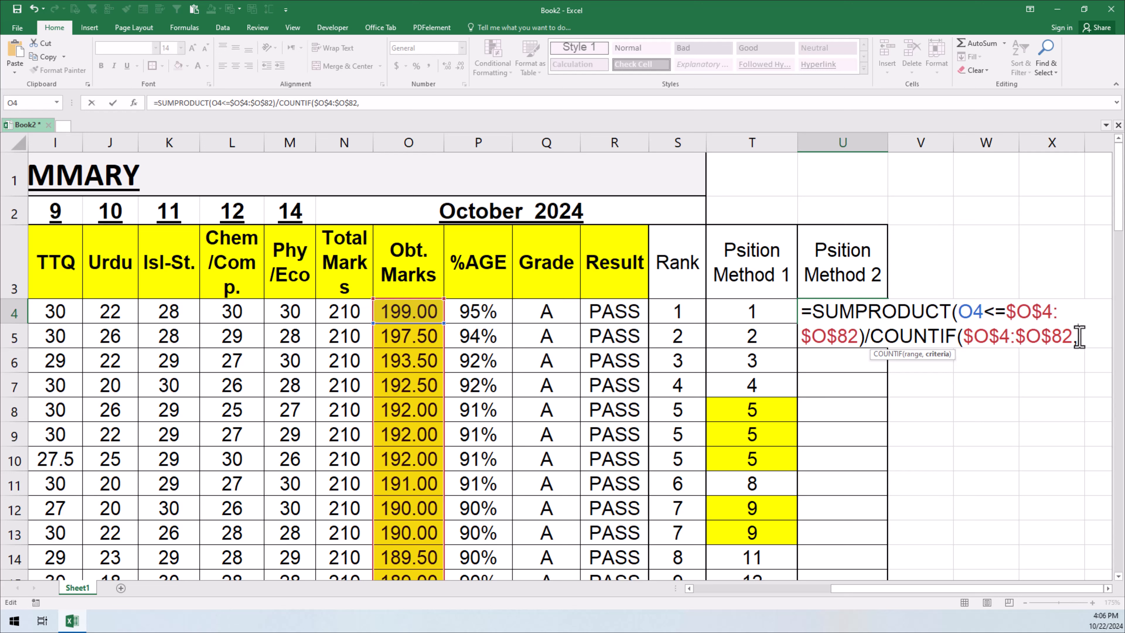
type(",")
key("ctrl+v")
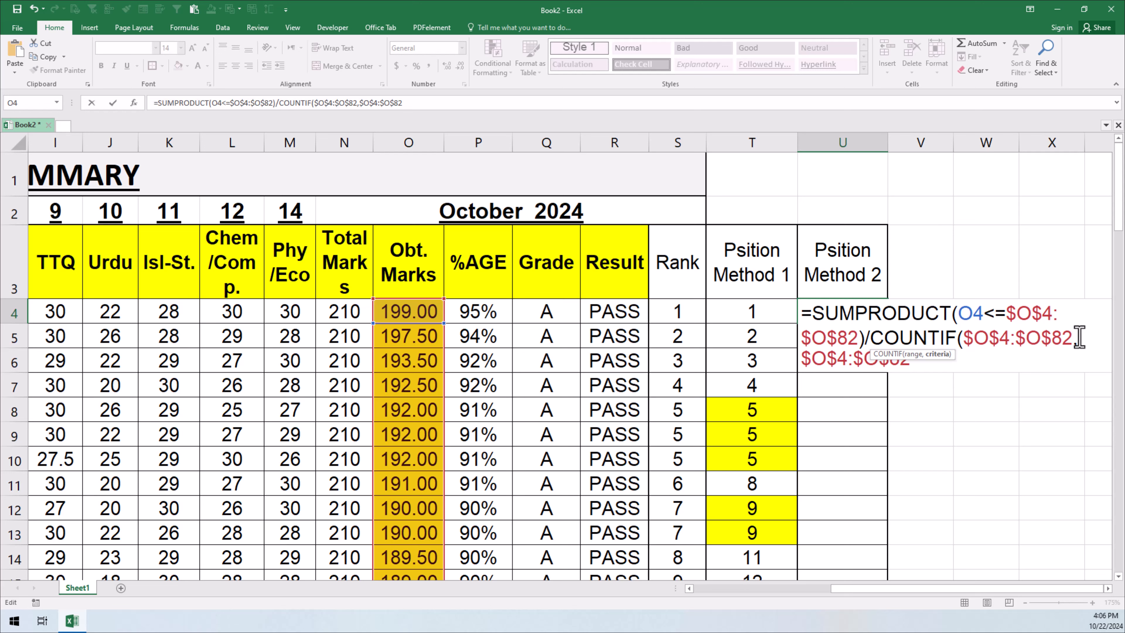
type(")")
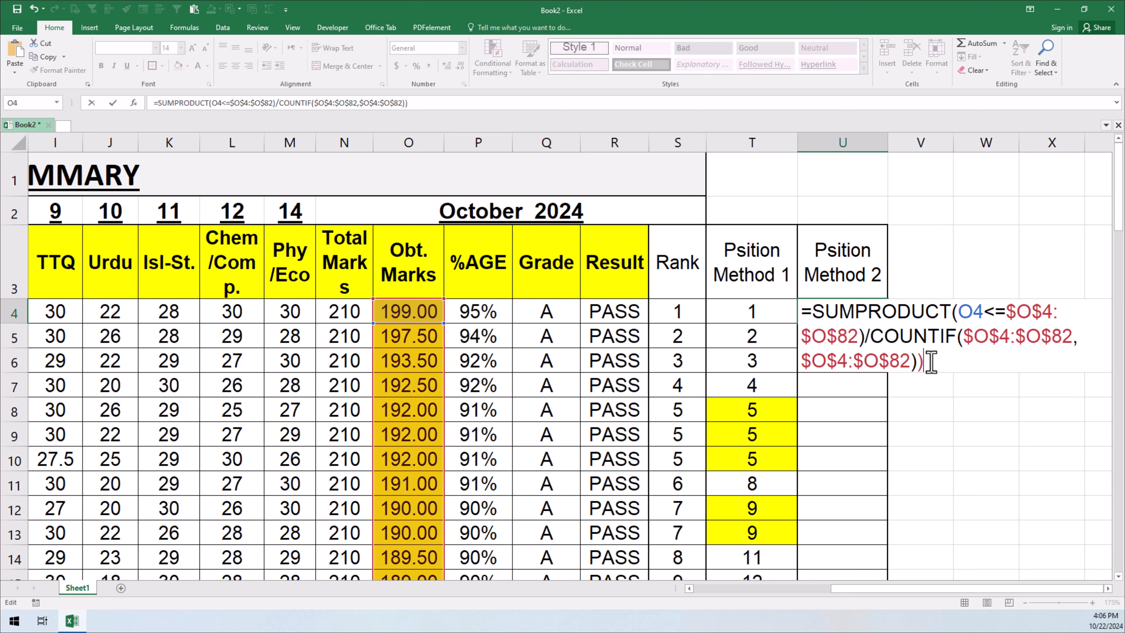
Insert the missing opening parenthesis before O4 in the SUMPRODUCT formula and enter the formula in U4
left_click(952, 310)
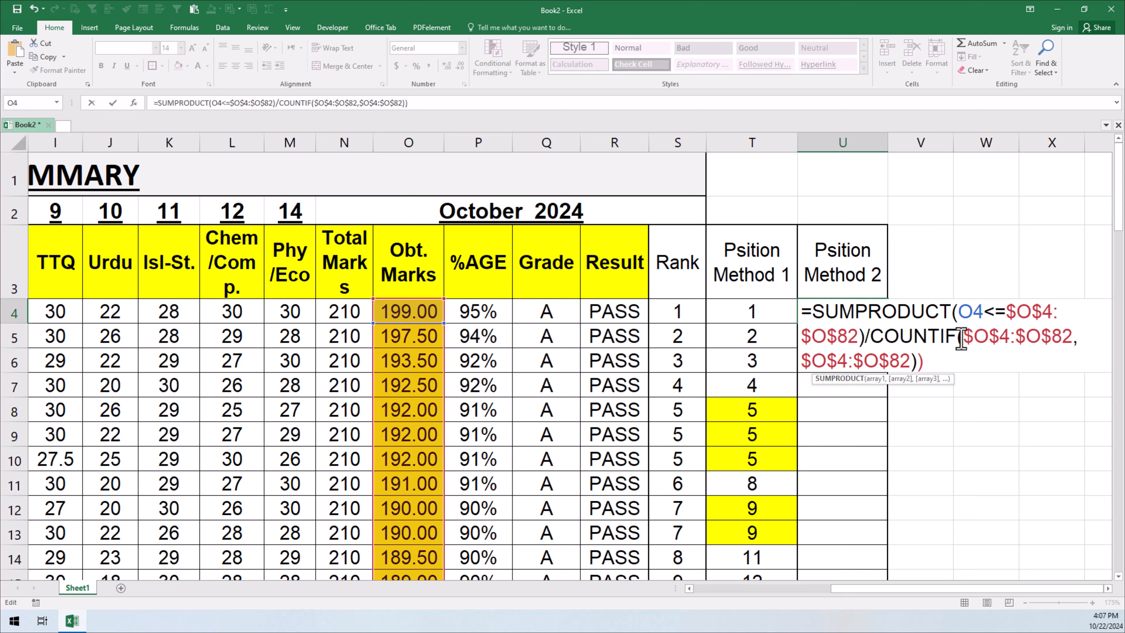
type("(")
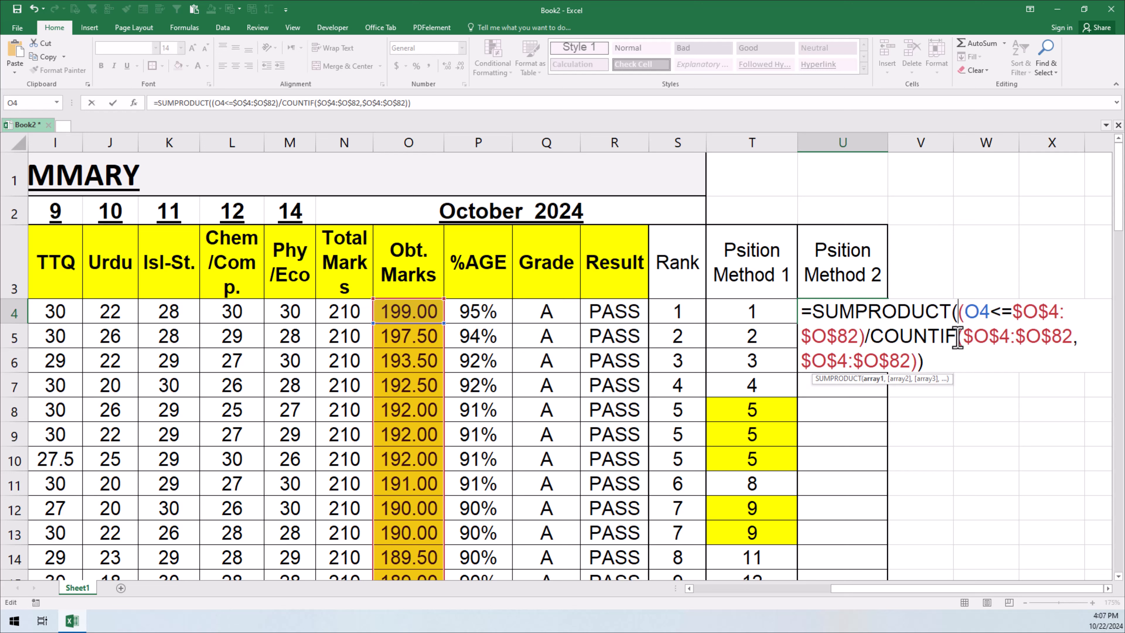
key("Return")
Fill the SUMPRODUCT formula from U4 down the Psition Method 2 column to U82
left_click(860, 311)
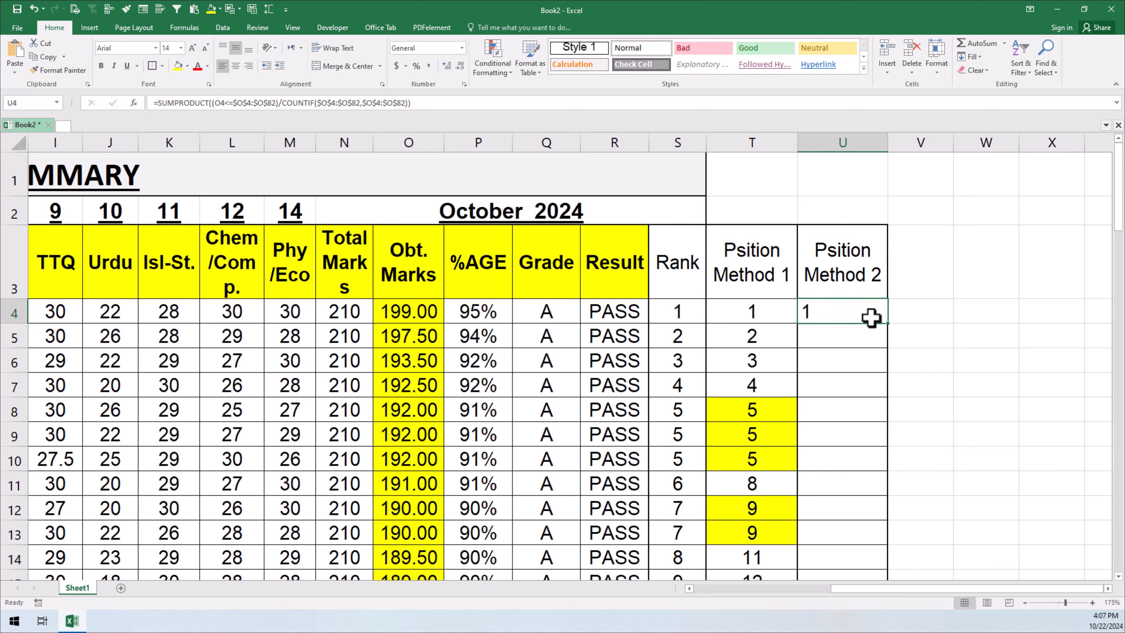
left_click_drag(888, 323, 864, 543)
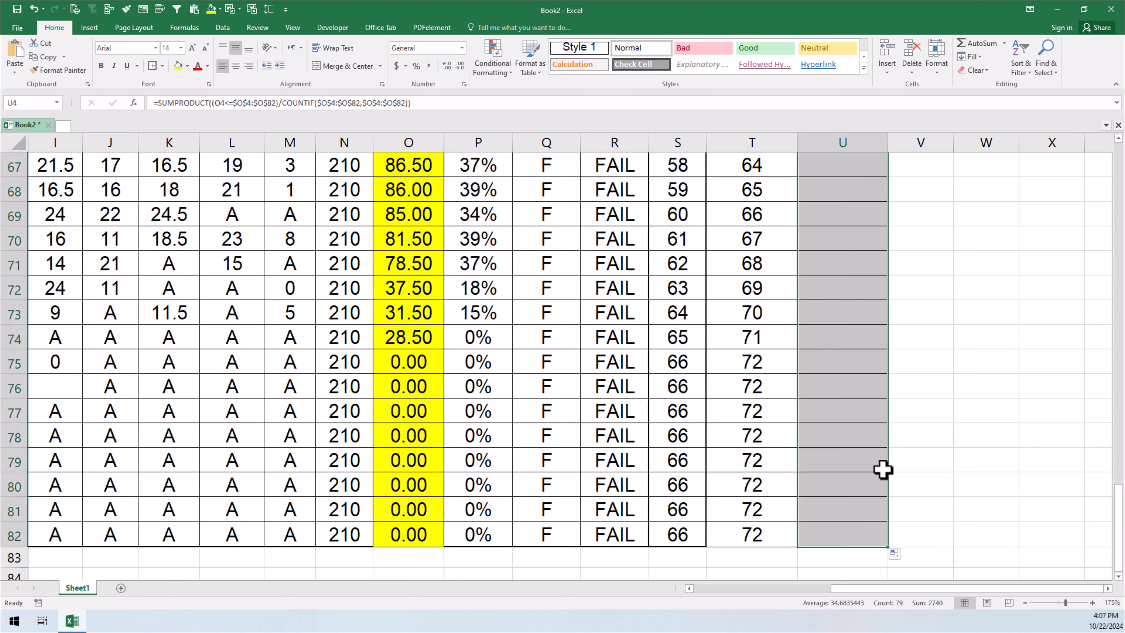
scroll(883, 469, "up", 20)
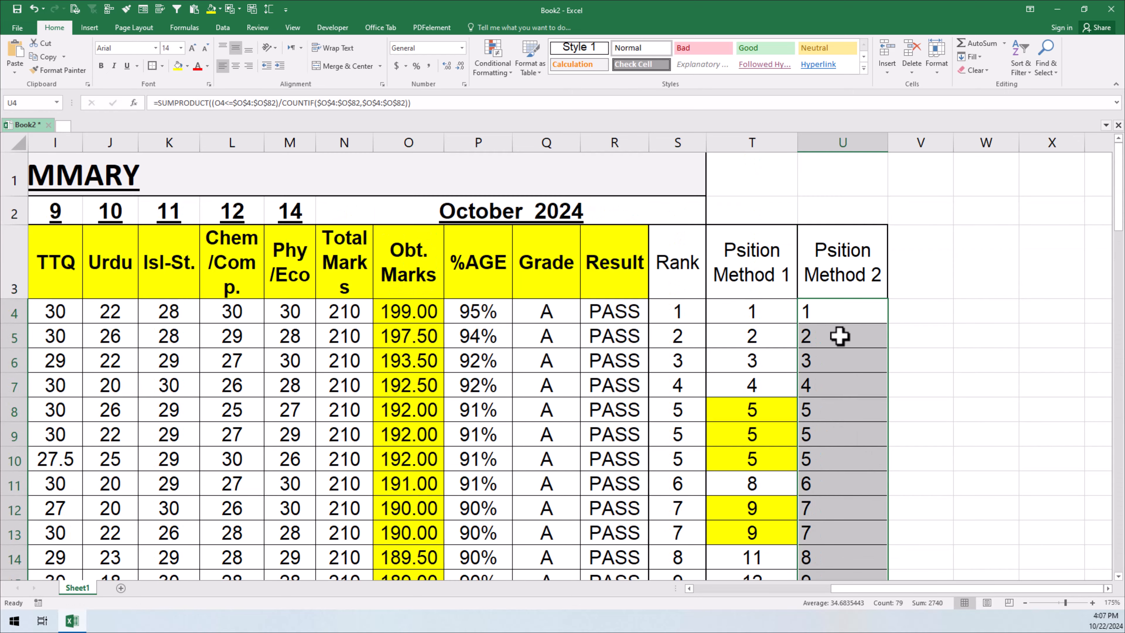
Compare the Psition Method 2 positions with Method 1, examining the tied rows 8 to 10 and 12 to 13 and the position between them
left_click(831, 318)
left_click(832, 335)
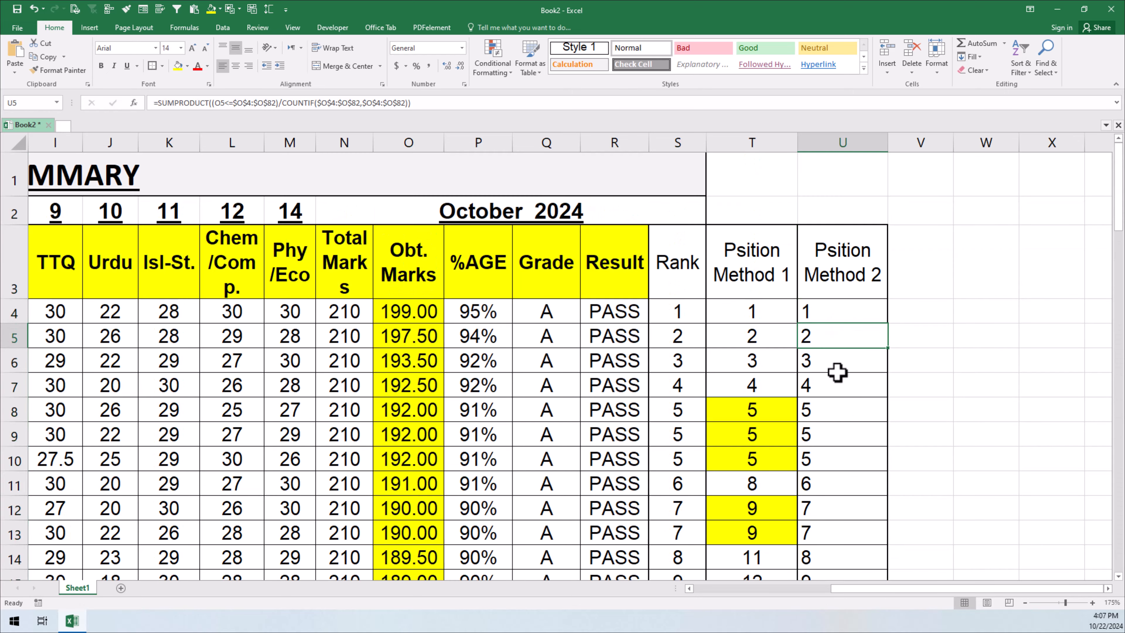
left_click(830, 382)
left_click_drag(759, 412, 816, 467)
left_click(810, 478)
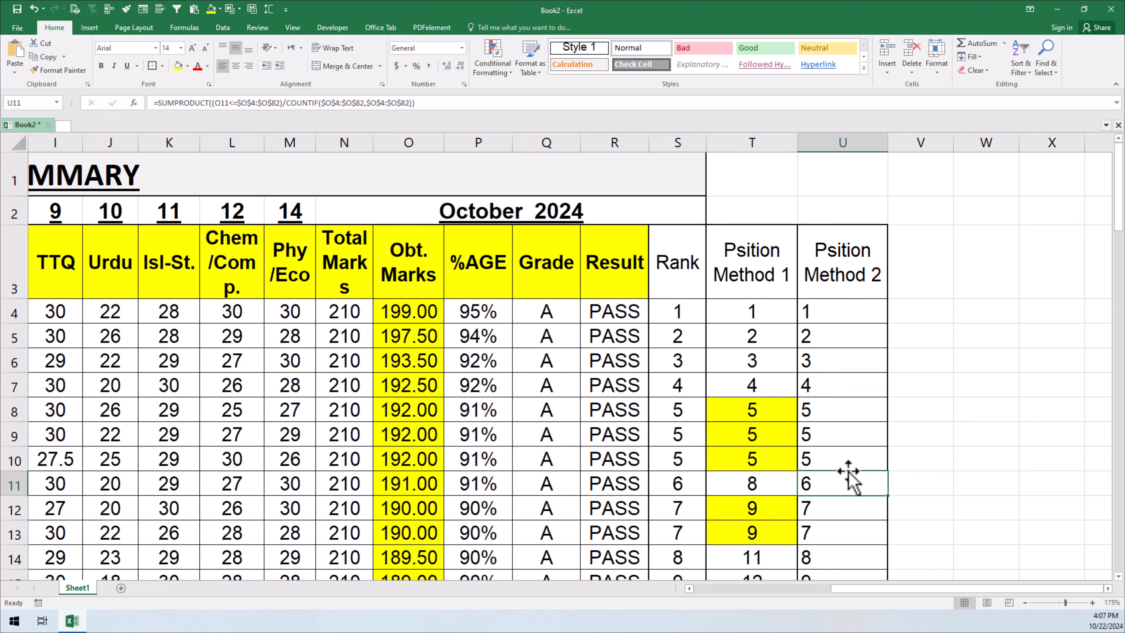
scroll(848, 472, "down", 2)
left_click_drag(816, 263, 816, 287)
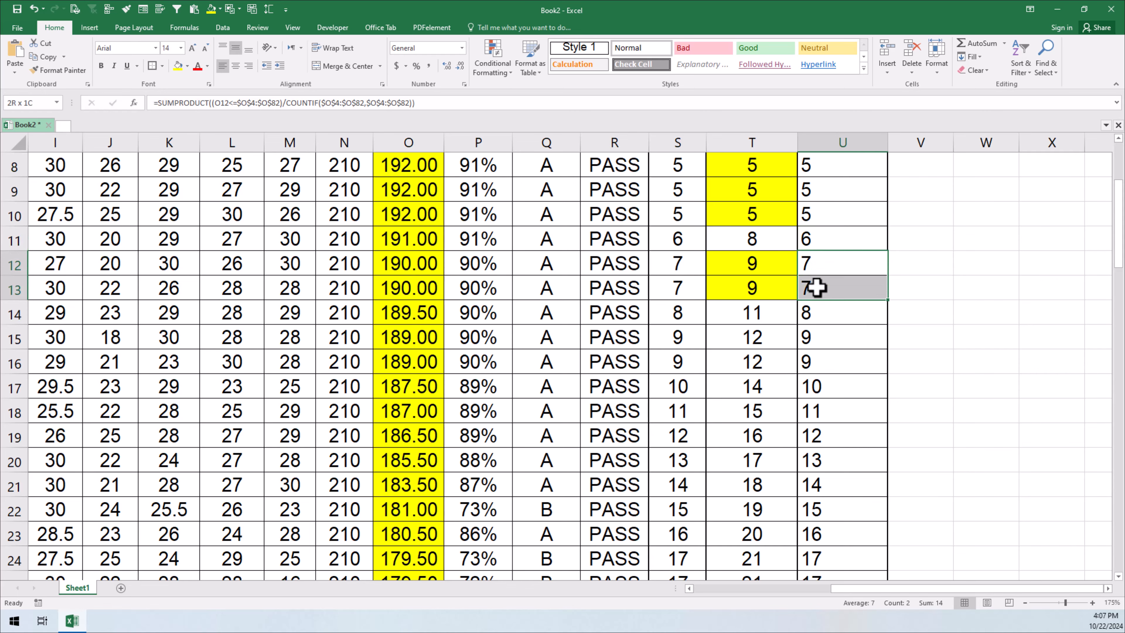
scroll(827, 336, "up", 3)
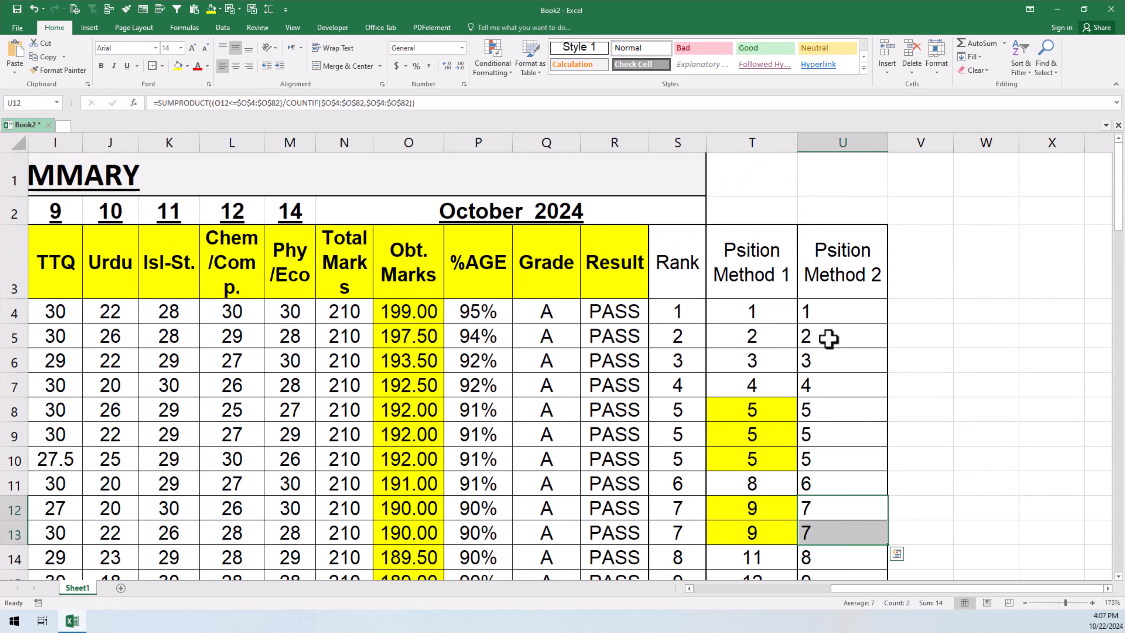